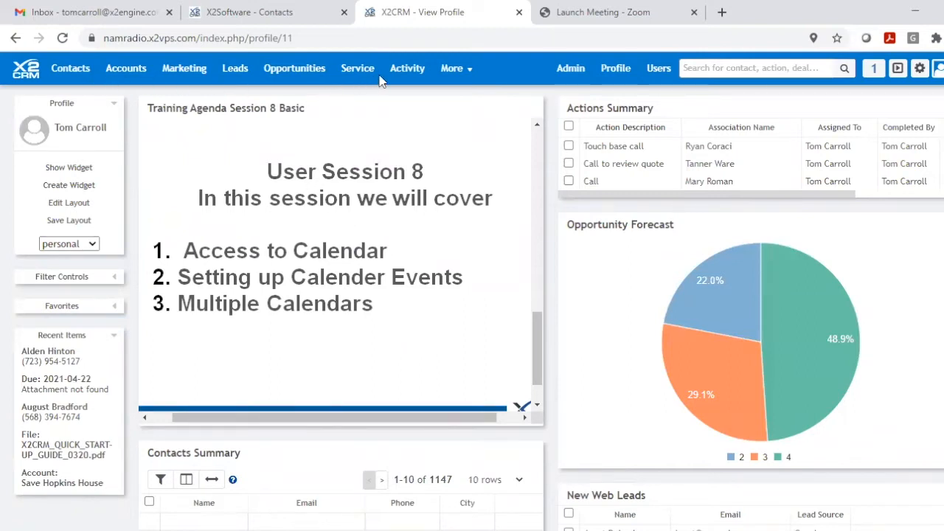
Open the Calendar module and view the schedule by week, by day and by month
{"action": "left_click", "coordinate": [468, 73]}
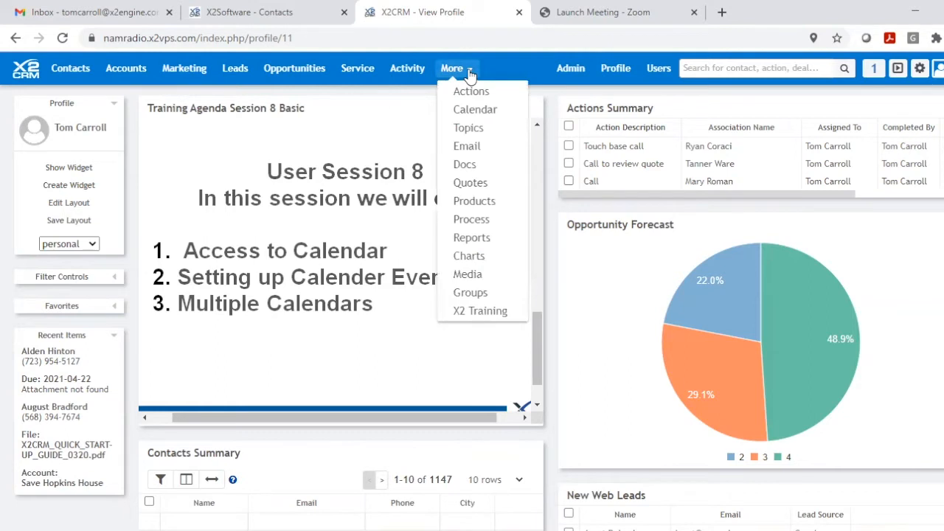
{"action": "left_click", "coordinate": [463, 116]}
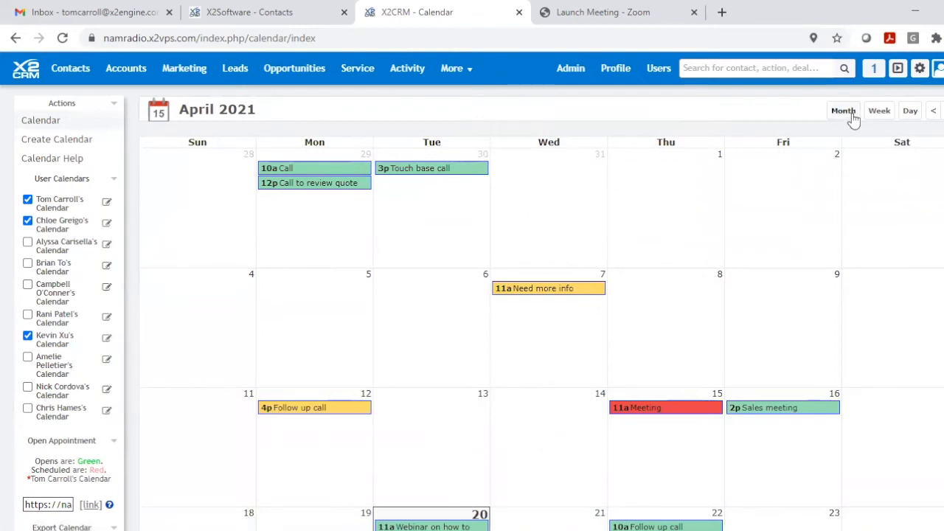
{"action": "left_click", "coordinate": [880, 111]}
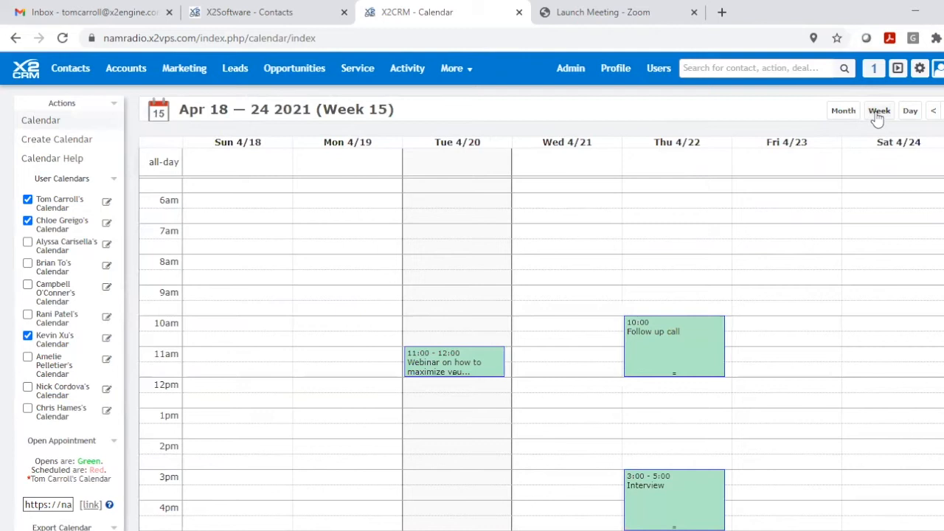
{"action": "left_click", "coordinate": [910, 112]}
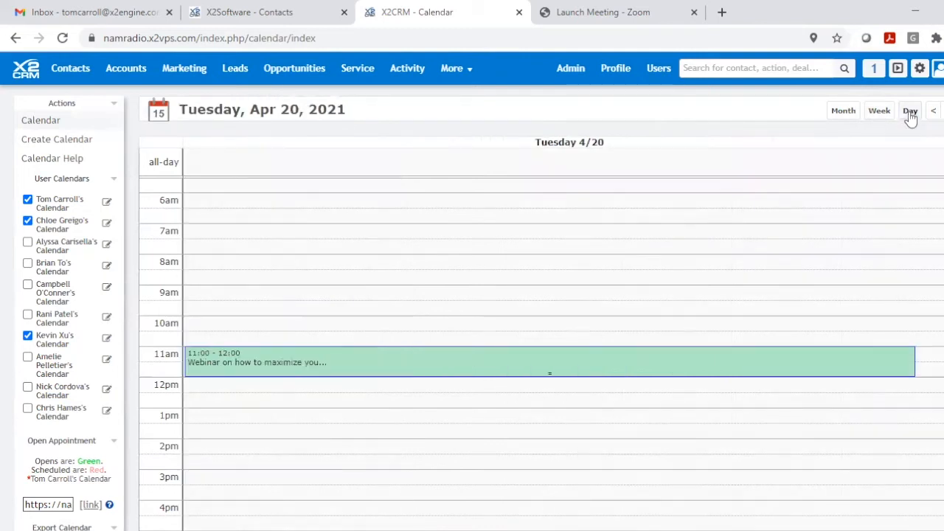
{"action": "left_click", "coordinate": [841, 112]}
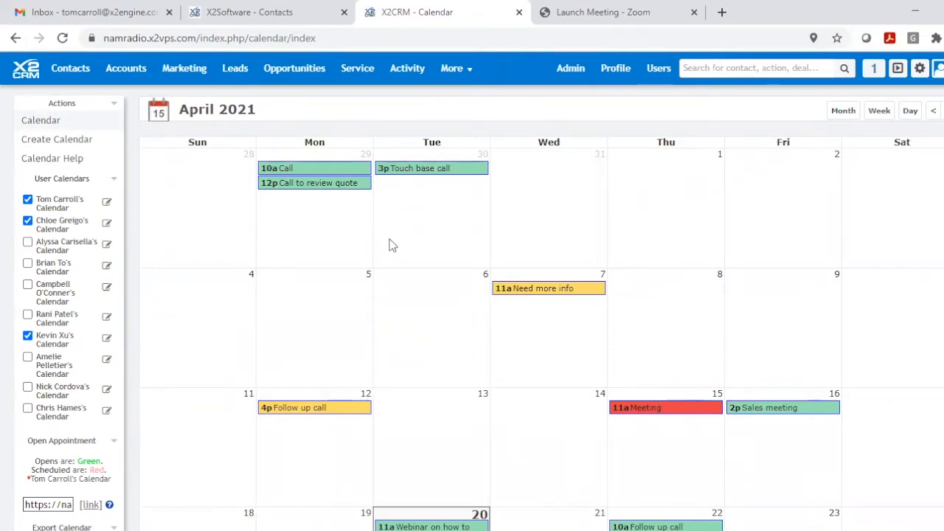
{"action": "scroll", "coordinate": [392, 246], "scroll_direction": "down", "scroll_amount": 3}
{"action": "scroll", "coordinate": [392, 246], "scroll_direction": "up", "scroll_amount": 3}
{"action": "scroll", "coordinate": [392, 245], "scroll_direction": "down", "scroll_amount": 1}
{"action": "scroll", "coordinate": [392, 246], "scroll_direction": "up", "scroll_amount": 1}
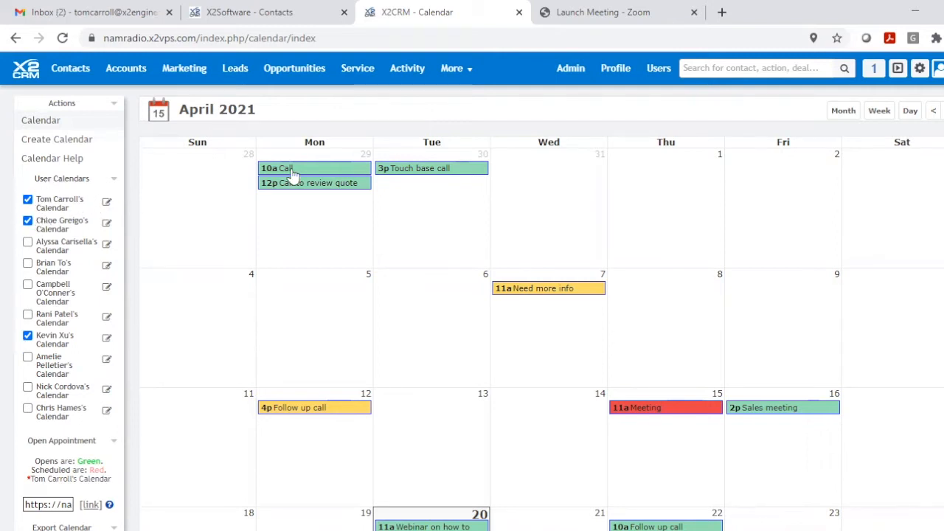
Hide the two colleagues' calendars that are currently displayed, and show both of them again
{"action": "left_click", "coordinate": [28, 221]}
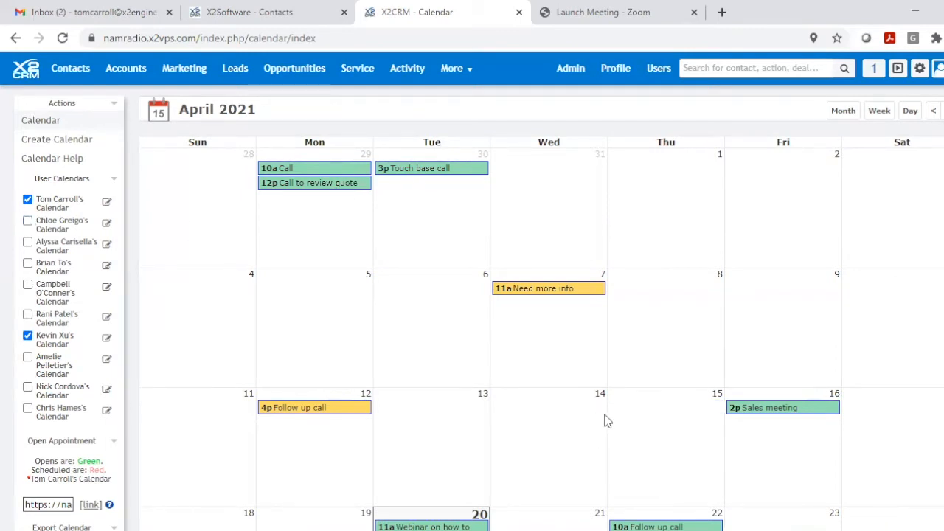
{"action": "left_click", "coordinate": [27, 338]}
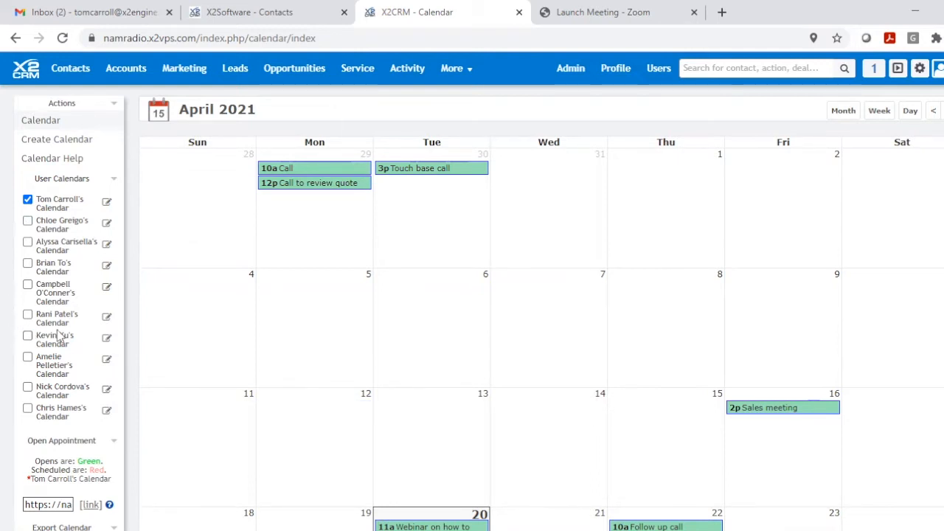
{"action": "left_click", "coordinate": [28, 223]}
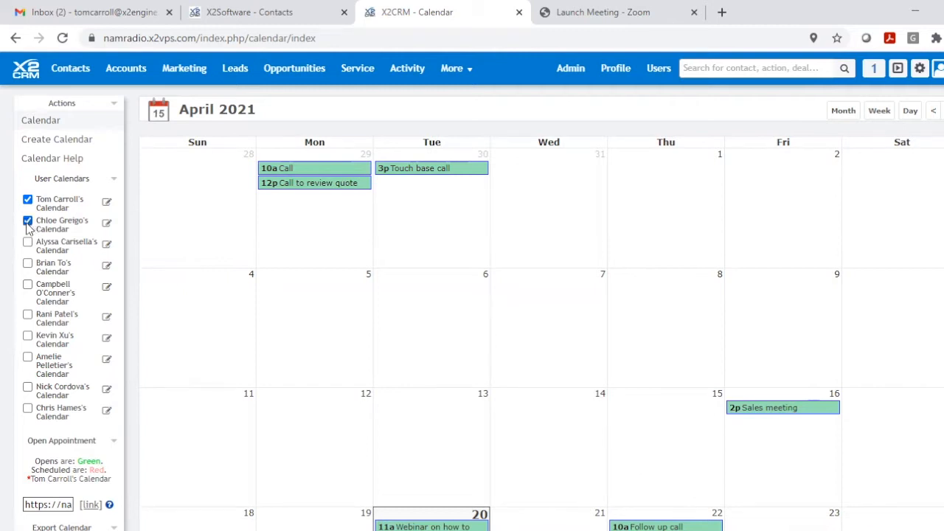
{"action": "left_click", "coordinate": [29, 338]}
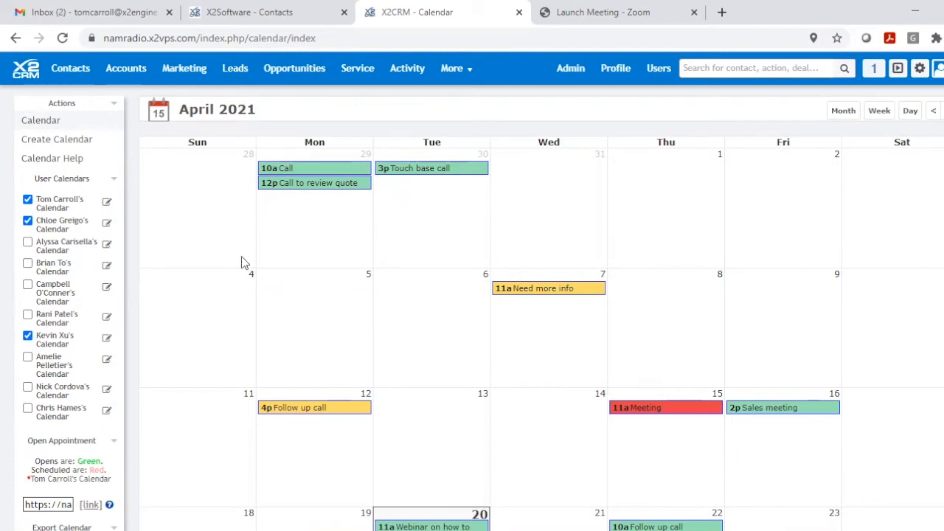
Create a new calendar named Team, giving all listed users both view and edit permission
{"action": "left_click", "coordinate": [39, 144]}
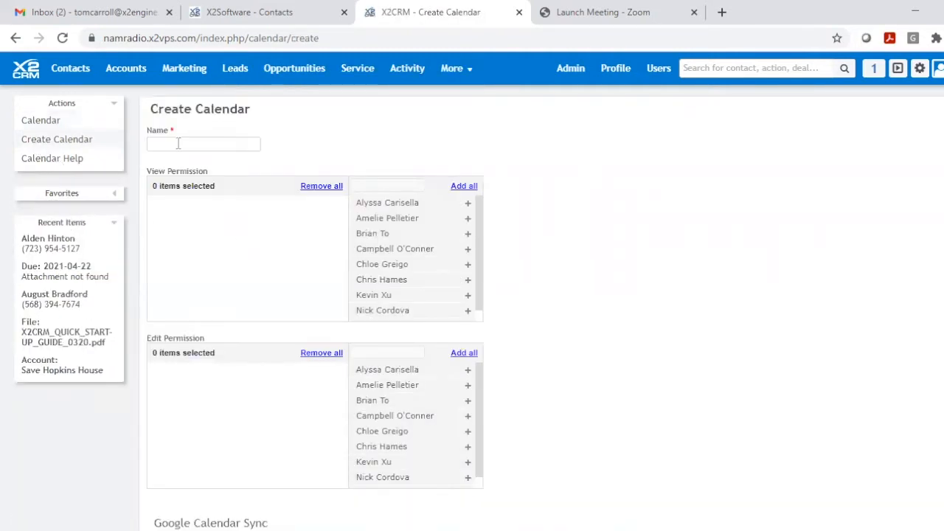
{"action": "left_click", "coordinate": [196, 143]}
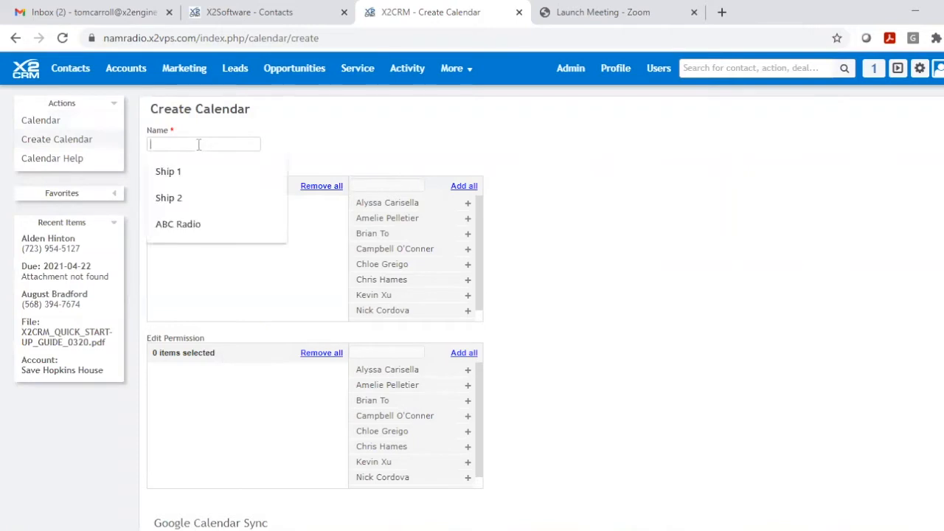
{"action": "type", "text": "Team"}
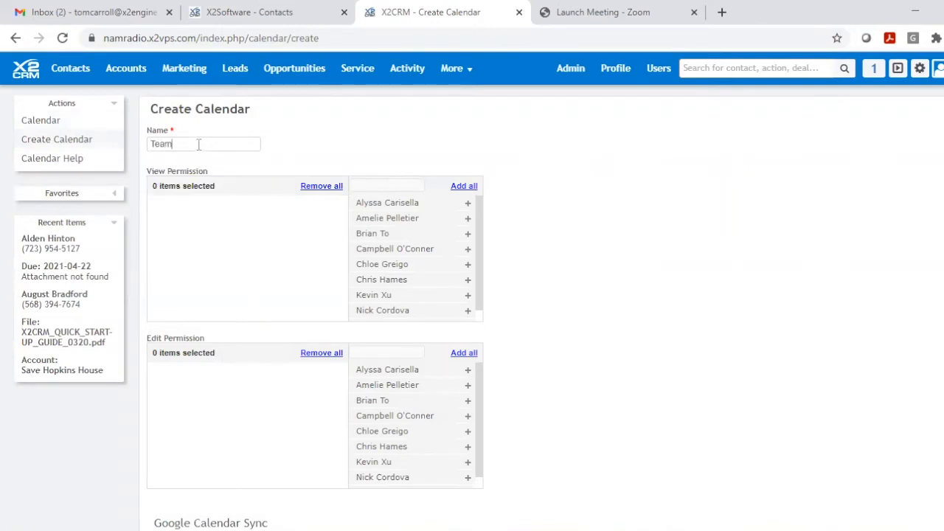
{"action": "left_click", "coordinate": [464, 186]}
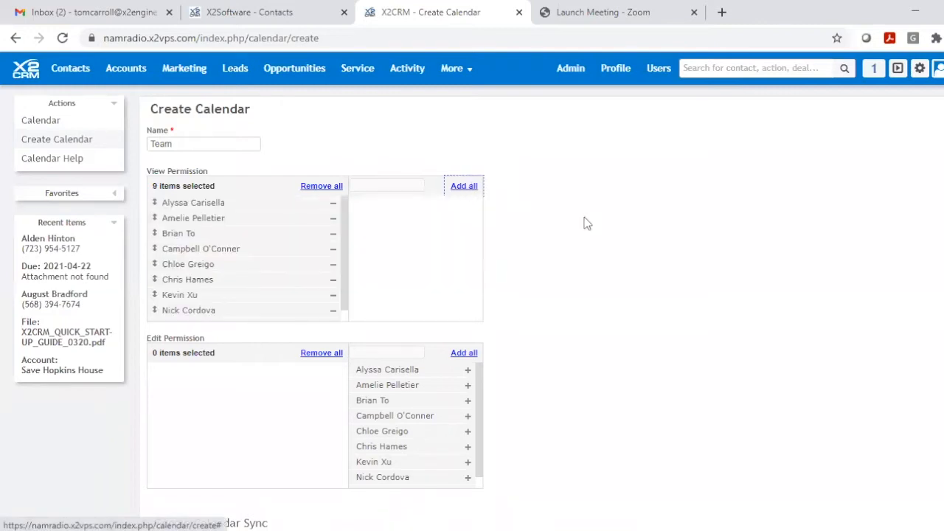
{"action": "scroll", "coordinate": [586, 223], "scroll_direction": "down", "scroll_amount": 1}
{"action": "left_click", "coordinate": [463, 281]}
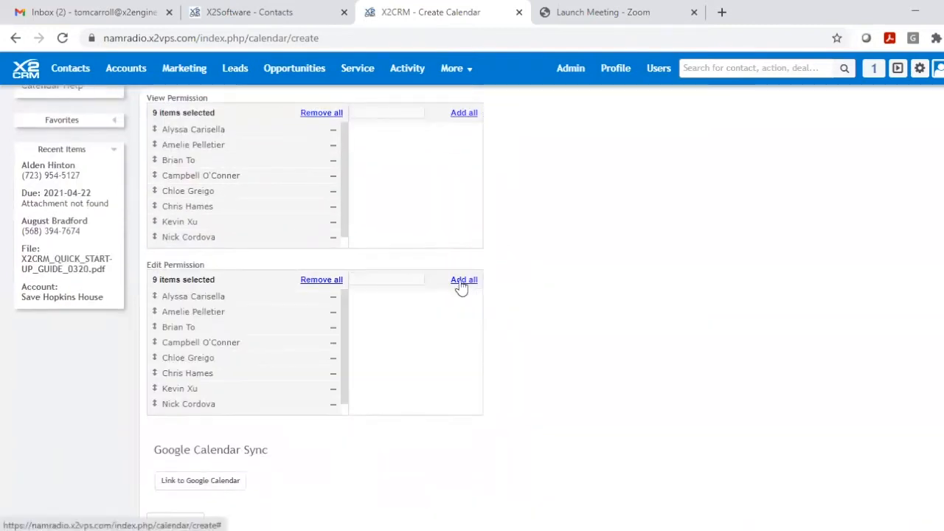
{"action": "scroll", "coordinate": [593, 291], "scroll_direction": "down", "scroll_amount": 2}
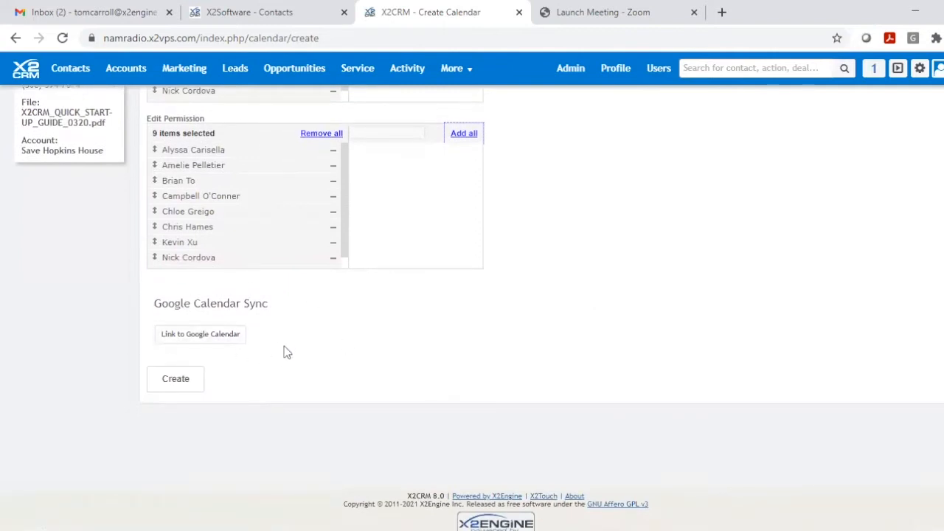
{"action": "left_click", "coordinate": [182, 383]}
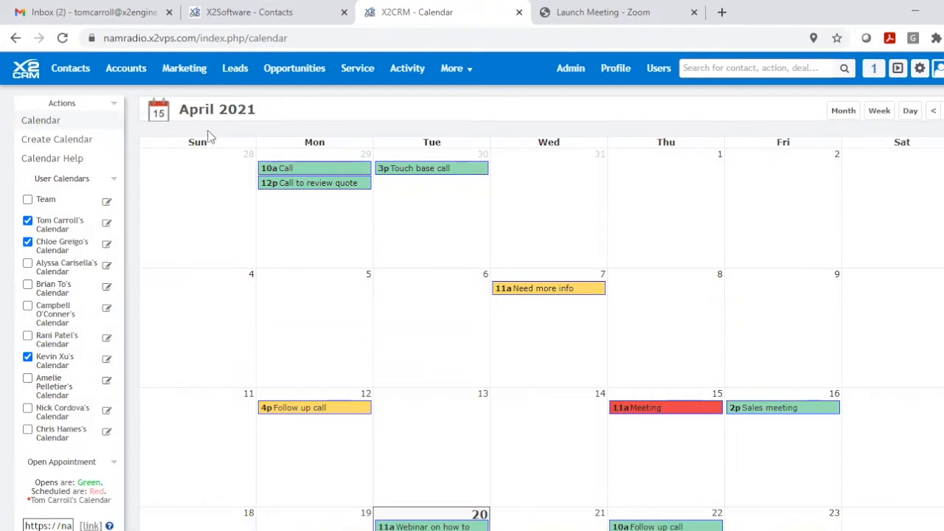
Display the Team calendar on its own, and show the three previously displayed user calendars alongside it again
{"action": "left_click", "coordinate": [27, 200]}
{"action": "left_click", "coordinate": [27, 220]}
{"action": "left_click", "coordinate": [28, 244]}
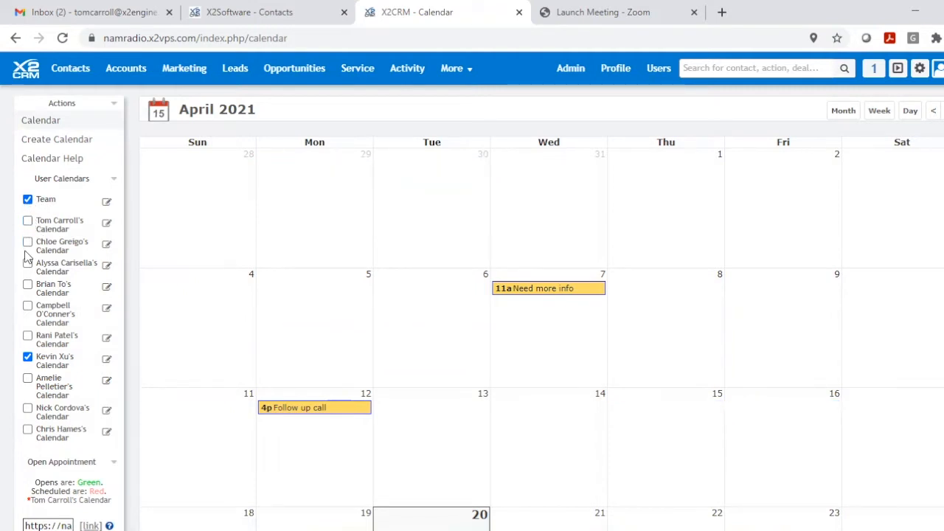
{"action": "left_click", "coordinate": [28, 359]}
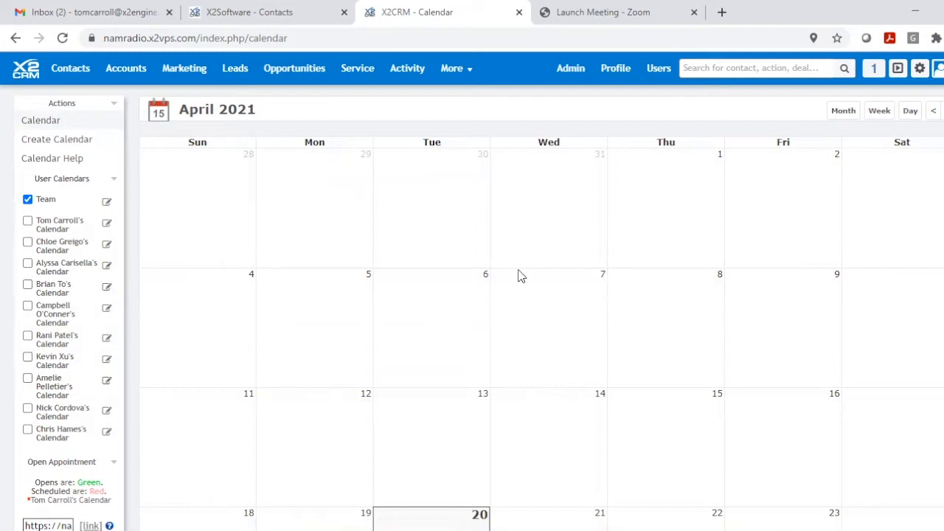
{"action": "left_click", "coordinate": [27, 242]}
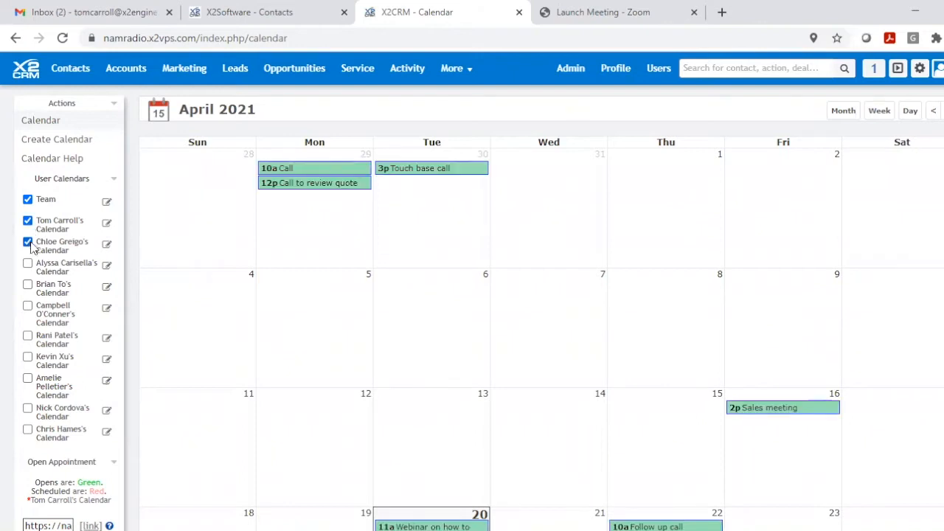
{"action": "left_click", "coordinate": [27, 359]}
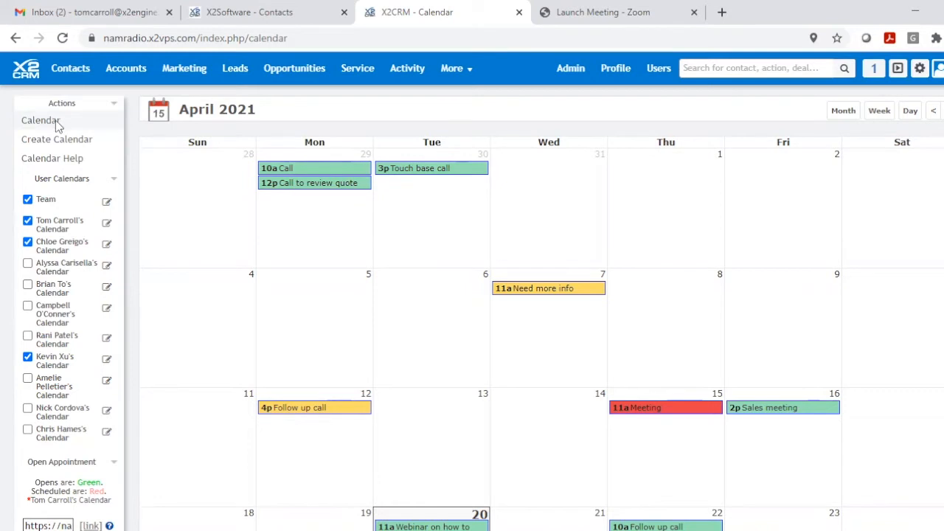
Open the calendar help page and skim its guidance on viewing calendars, creating events and managing calendars
{"action": "left_click", "coordinate": [44, 161]}
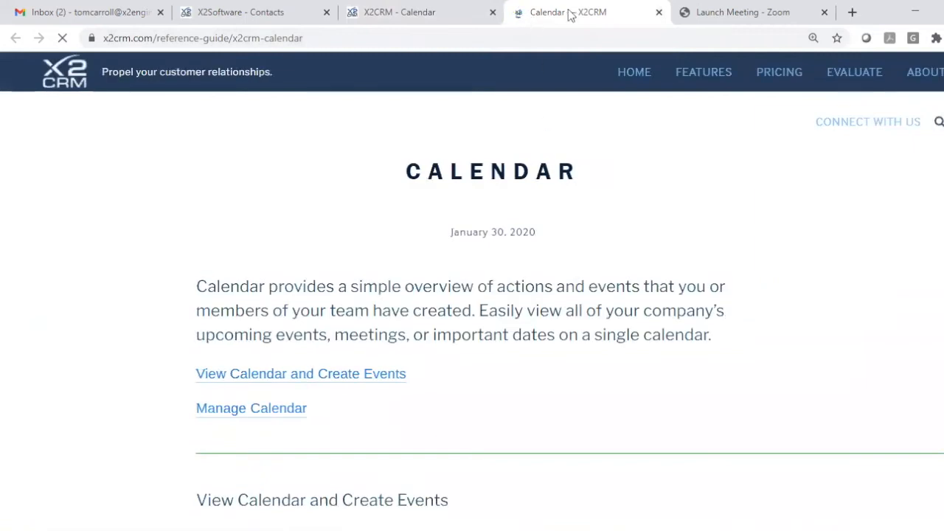
{"action": "scroll", "coordinate": [621, 185], "scroll_direction": "down", "scroll_amount": 3}
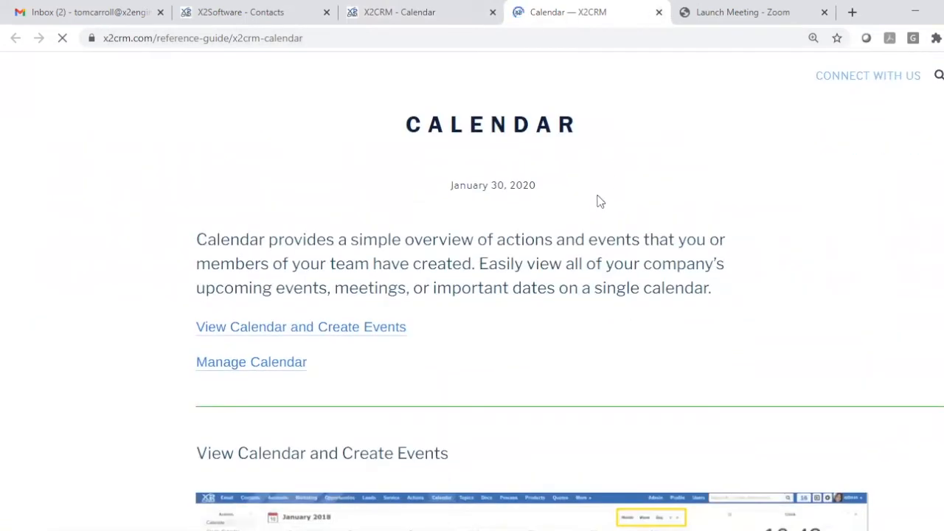
{"action": "scroll", "coordinate": [515, 251], "scroll_direction": "down", "scroll_amount": 10}
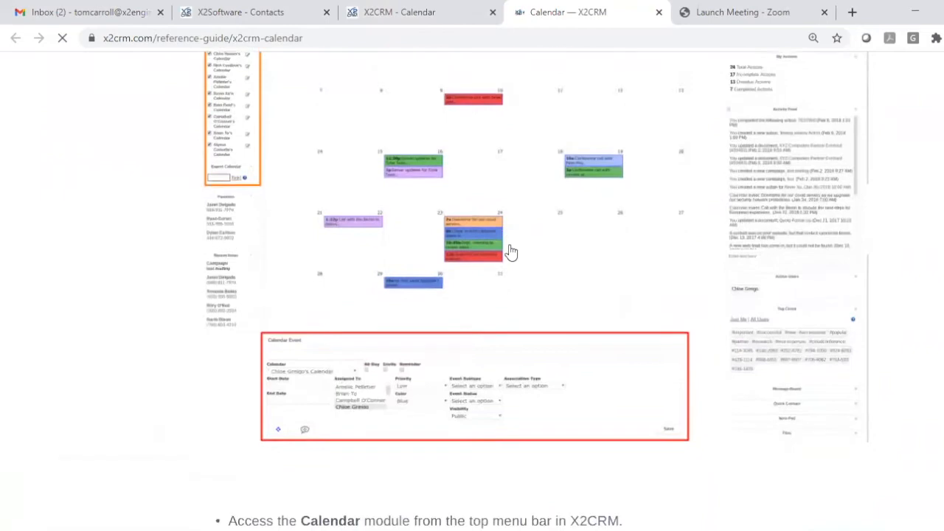
{"action": "scroll", "coordinate": [511, 249], "scroll_direction": "down", "scroll_amount": 8}
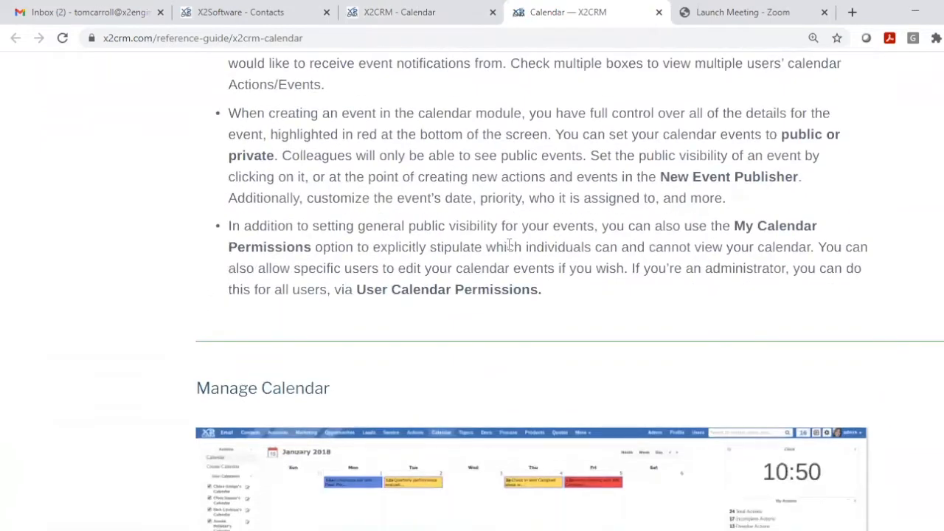
{"action": "scroll", "coordinate": [510, 246], "scroll_direction": "up", "scroll_amount": 6}
{"action": "scroll", "coordinate": [509, 245], "scroll_direction": "up", "scroll_amount": 10}
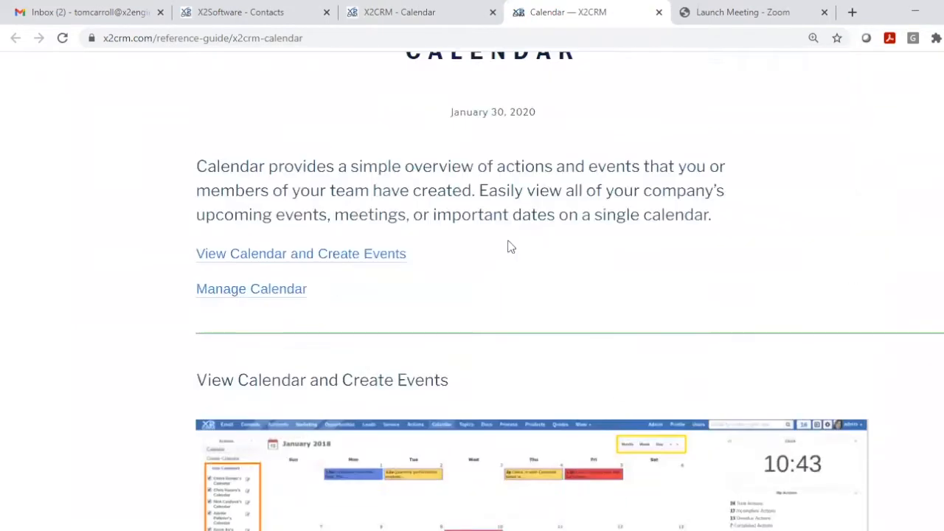
{"action": "scroll", "coordinate": [455, 137], "scroll_direction": "up", "scroll_amount": 1}
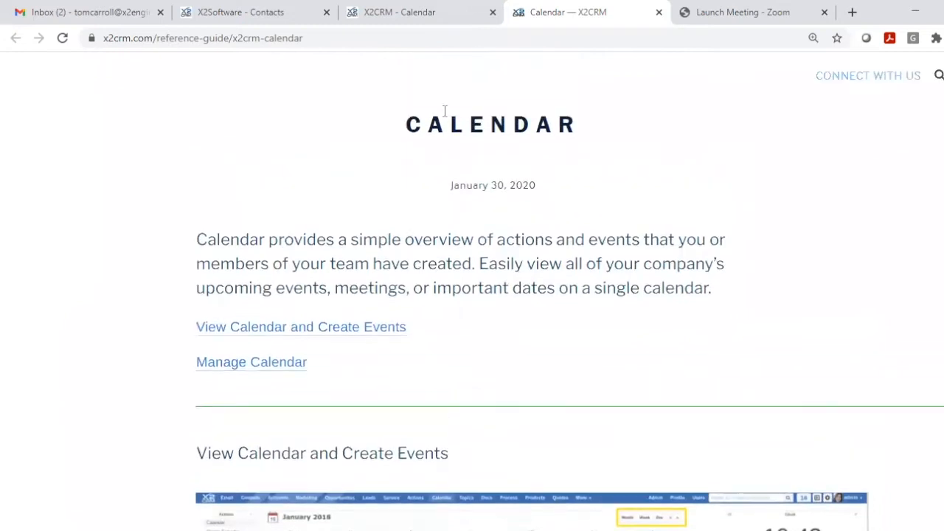
Return to the X2CRM calendar and view the details of the April 20 webinar event, leaving them unchanged
{"action": "left_click", "coordinate": [427, 16]}
{"action": "scroll", "coordinate": [371, 282], "scroll_direction": "down", "scroll_amount": 1}
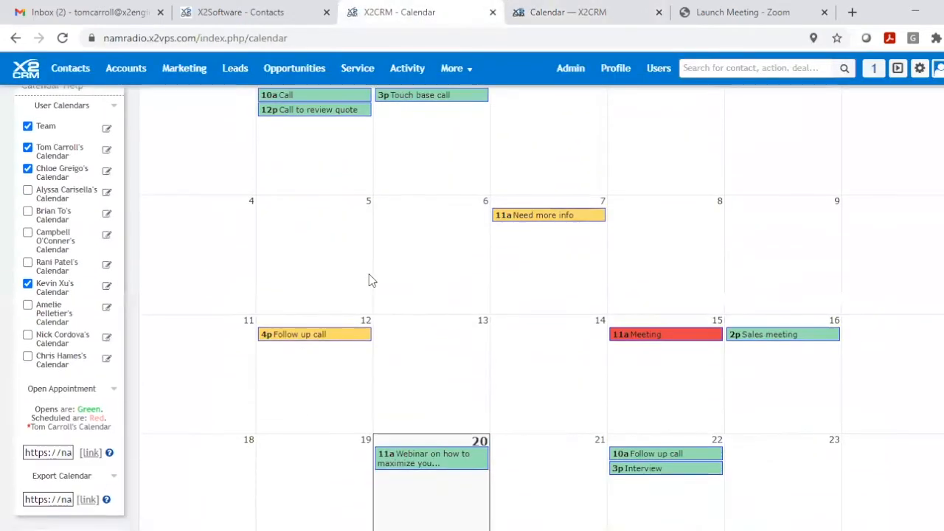
{"action": "scroll", "coordinate": [369, 276], "scroll_direction": "up", "scroll_amount": 1}
{"action": "scroll", "coordinate": [363, 261], "scroll_direction": "down", "scroll_amount": 1}
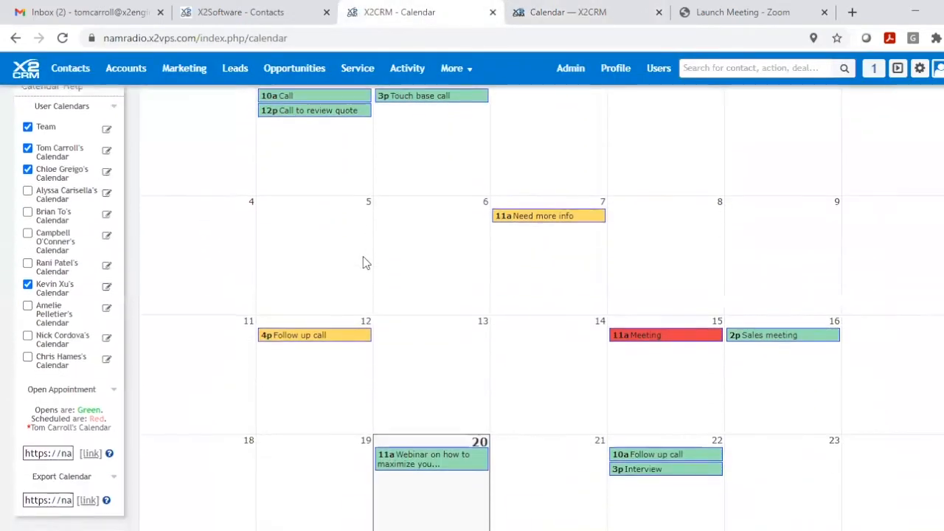
{"action": "scroll", "coordinate": [362, 257], "scroll_direction": "down", "scroll_amount": 2}
{"action": "scroll", "coordinate": [359, 252], "scroll_direction": "down", "scroll_amount": 2}
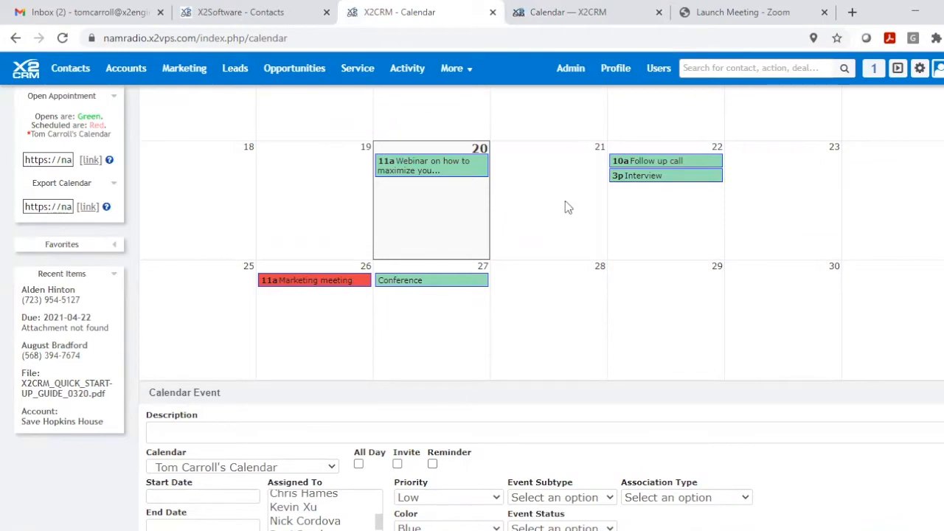
{"action": "left_click", "coordinate": [397, 165]}
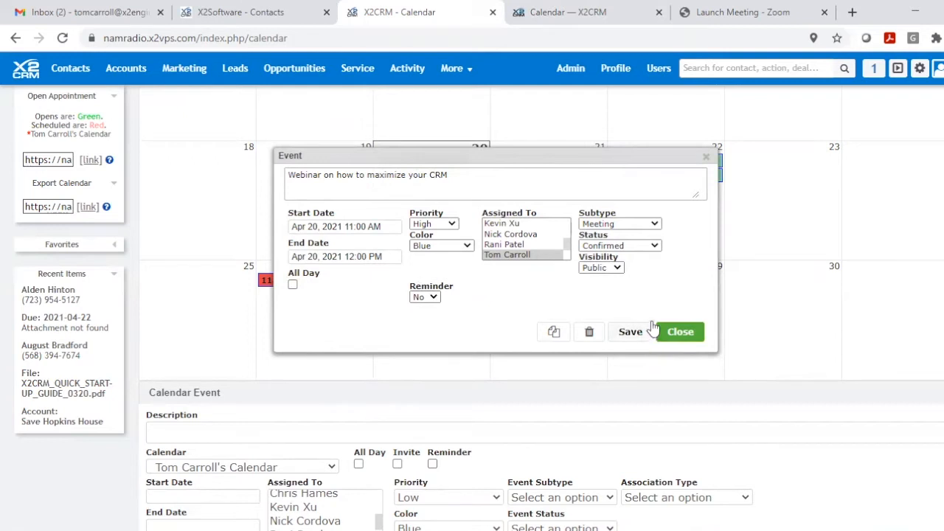
{"action": "left_click", "coordinate": [685, 333]}
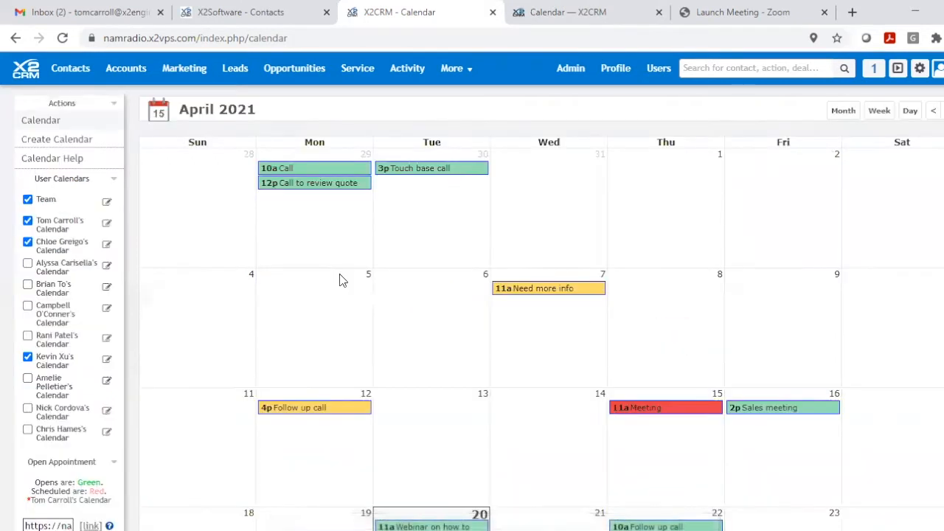
{"action": "scroll", "coordinate": [340, 279], "scroll_direction": "down", "scroll_amount": 4}
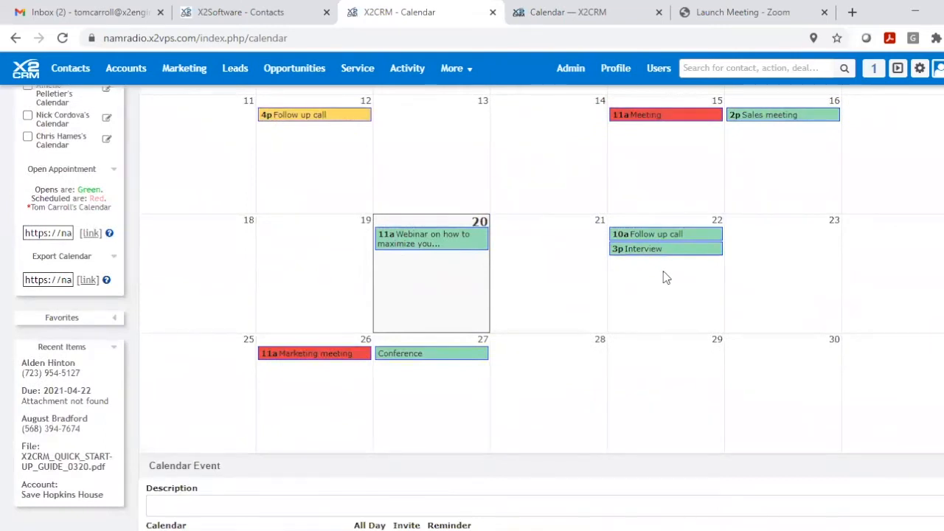
{"action": "scroll", "coordinate": [662, 277], "scroll_direction": "down", "scroll_amount": 2}
{"action": "scroll", "coordinate": [632, 249], "scroll_direction": "up", "scroll_amount": 2}
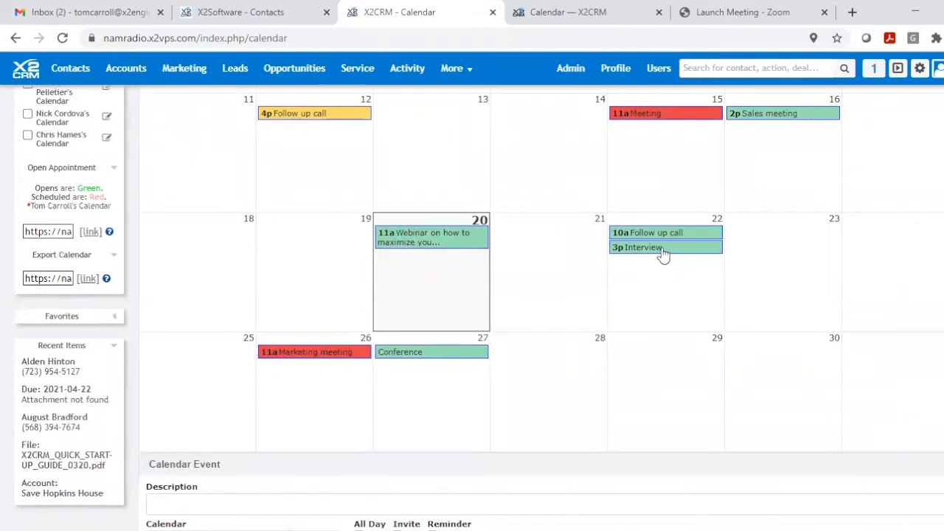
{"action": "scroll", "coordinate": [660, 255], "scroll_direction": "up", "scroll_amount": 2}
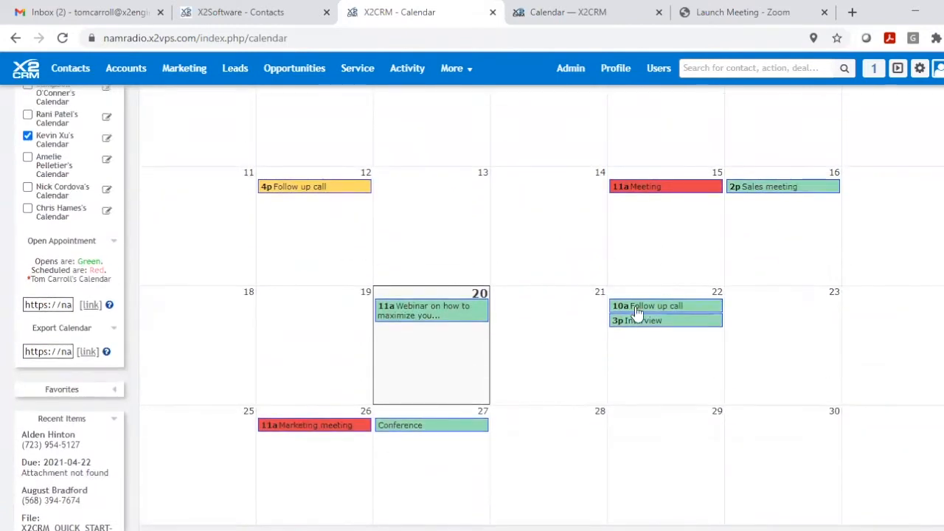
Switch the calendar to the day view and look over the April 20 schedule
{"action": "scroll", "coordinate": [455, 288], "scroll_direction": "up", "scroll_amount": 3}
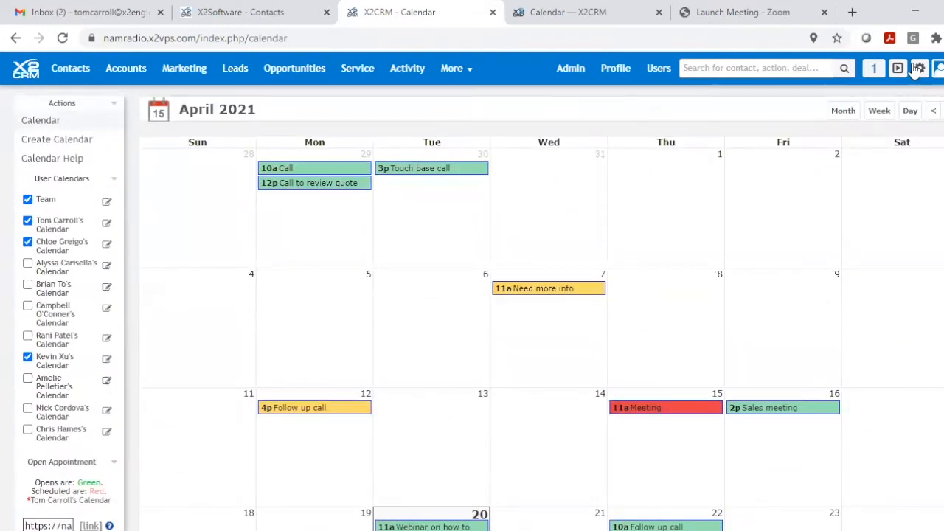
{"action": "left_click", "coordinate": [910, 112]}
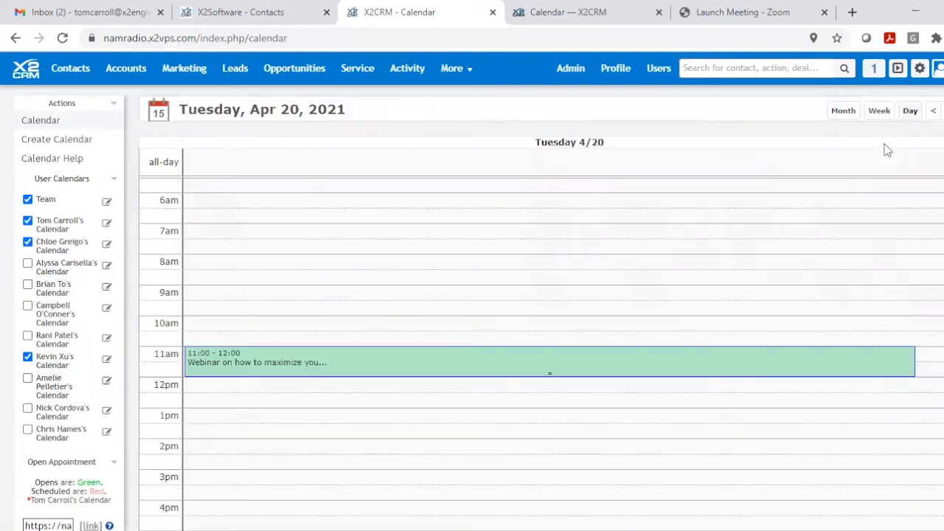
{"action": "scroll", "coordinate": [457, 181], "scroll_direction": "down", "scroll_amount": 1}
{"action": "scroll", "coordinate": [291, 162], "scroll_direction": "down", "scroll_amount": 4}
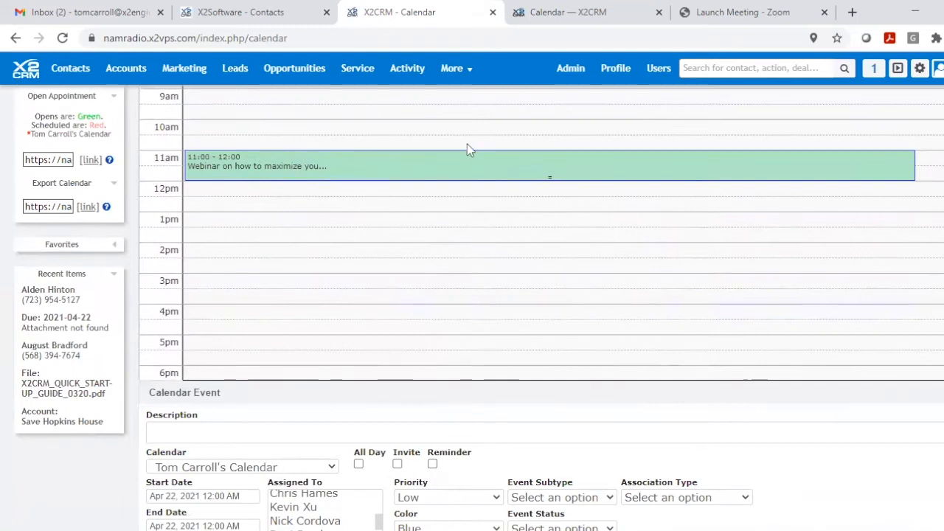
{"action": "scroll", "coordinate": [506, 133], "scroll_direction": "up", "scroll_amount": 5}
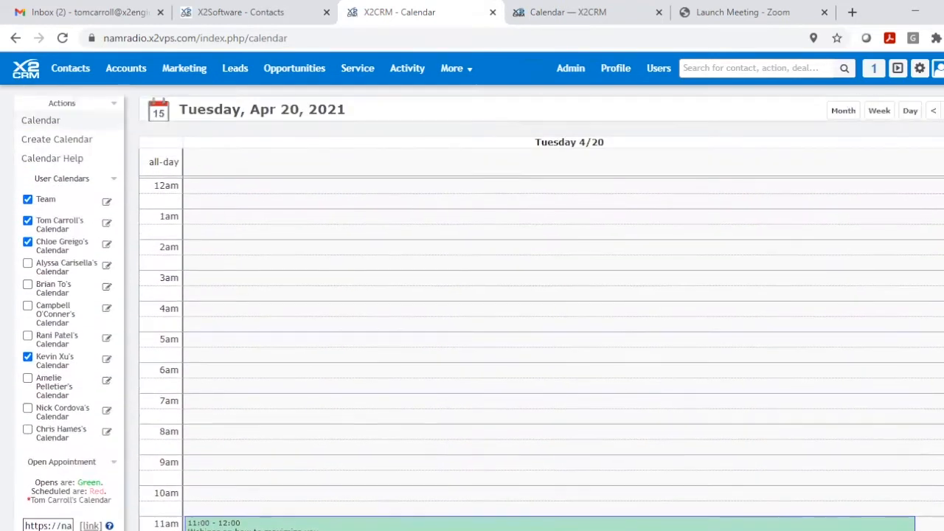
Advance the day view to Thursday, April 22 and look over that day's events
{"action": "left_click", "coordinate": [943, 113]}
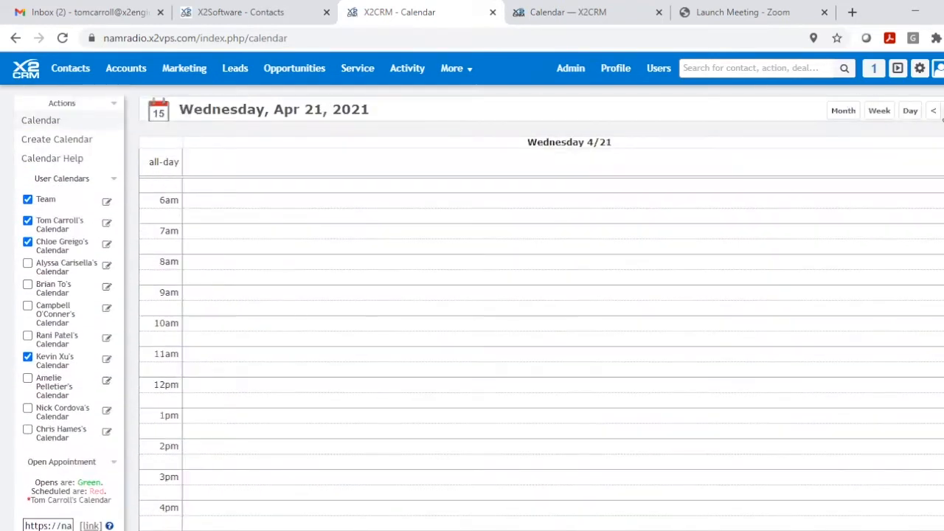
{"action": "left_click", "coordinate": [943, 113]}
{"action": "scroll", "coordinate": [822, 236], "scroll_direction": "down", "scroll_amount": 1}
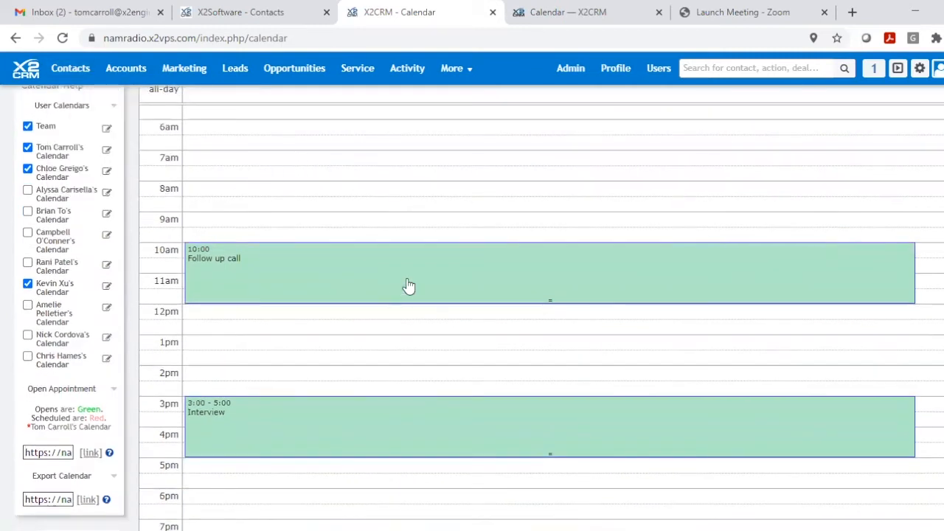
{"action": "mouse_move", "coordinate": [418, 287]}
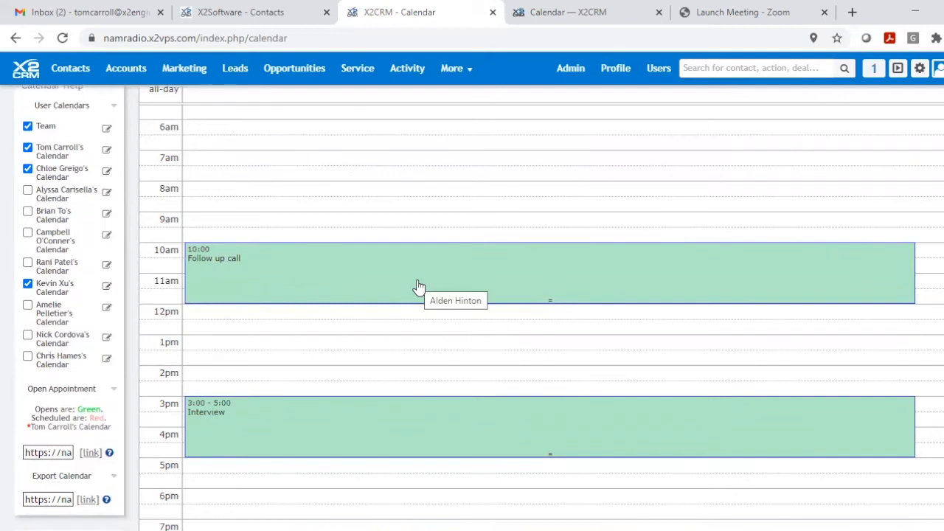
{"action": "scroll", "coordinate": [416, 280], "scroll_direction": "down", "scroll_amount": 3}
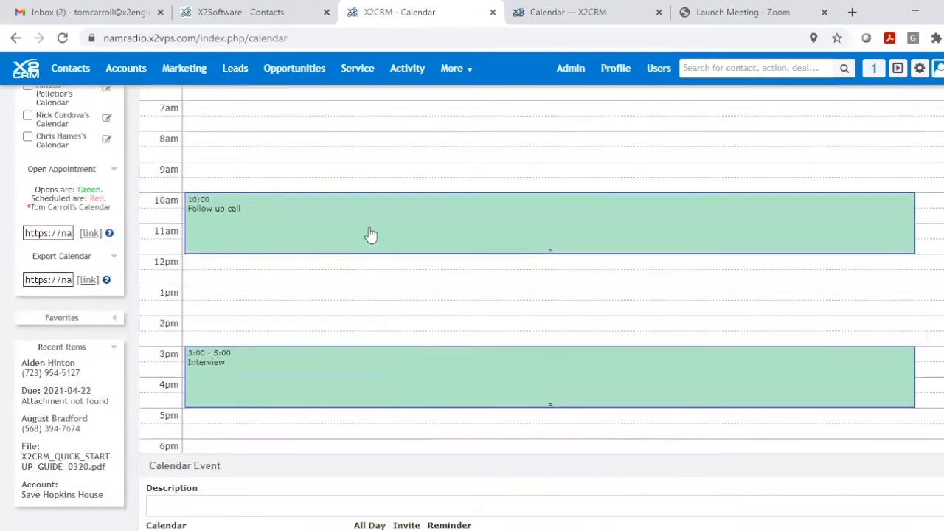
{"action": "scroll", "coordinate": [365, 221], "scroll_direction": "up", "scroll_amount": 4}
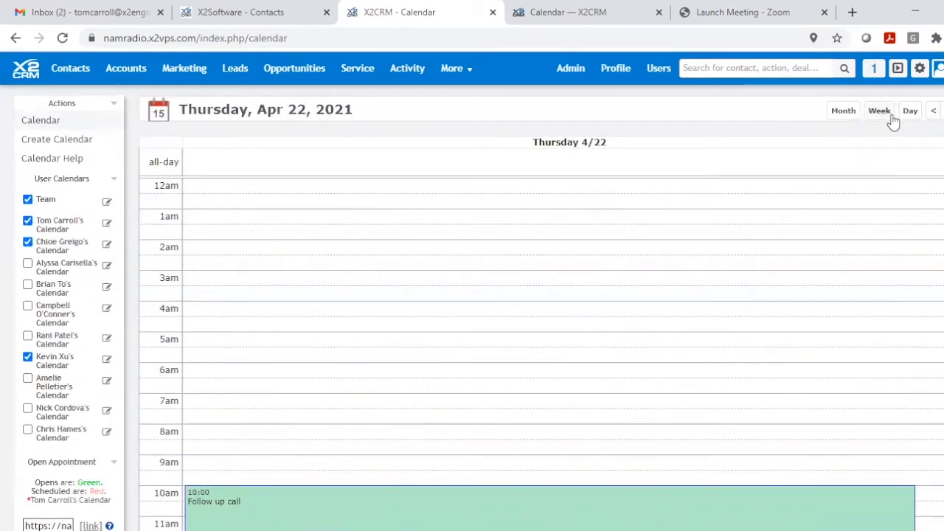
Return to the month view and enter "Seminar" as the description of a new calendar event
{"action": "left_click", "coordinate": [844, 110]}
{"action": "scroll", "coordinate": [599, 231], "scroll_direction": "down", "scroll_amount": 1}
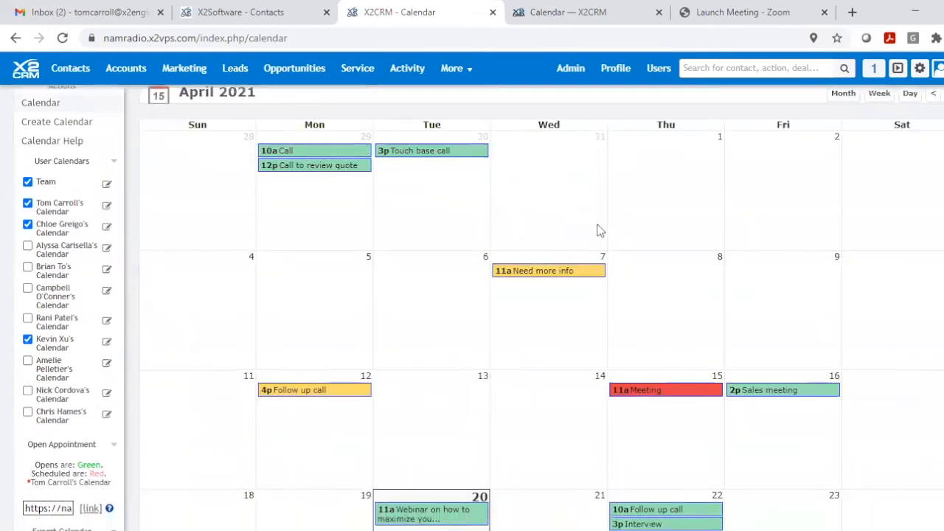
{"action": "scroll", "coordinate": [599, 231], "scroll_direction": "down", "scroll_amount": 6}
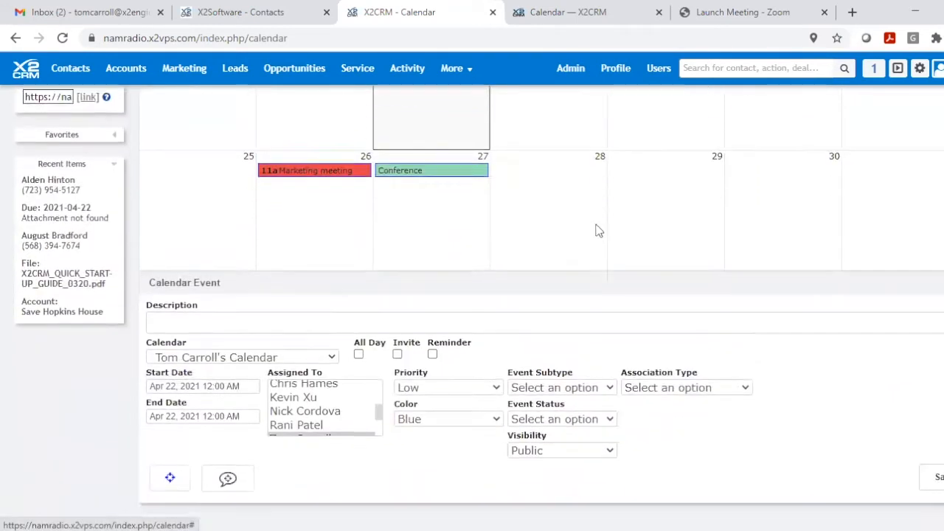
{"action": "scroll", "coordinate": [599, 231], "scroll_direction": "down", "scroll_amount": 2}
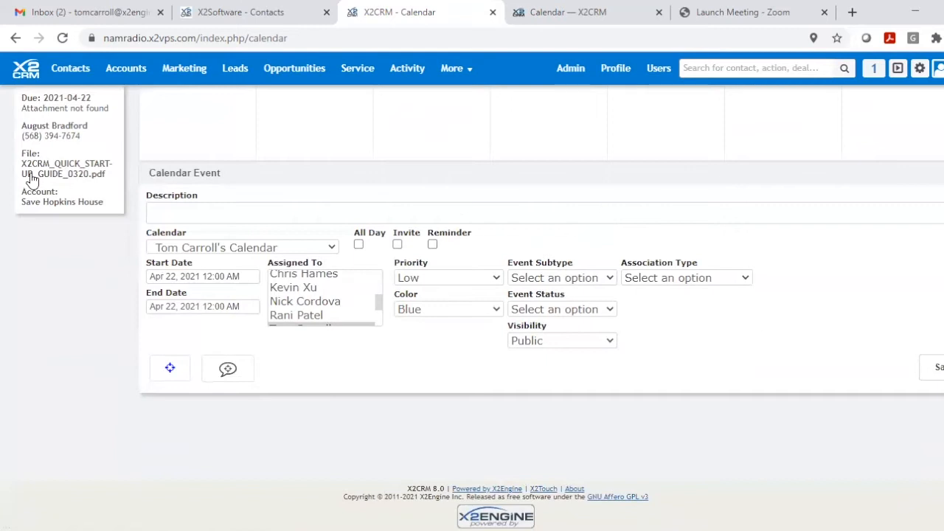
{"action": "left_click", "coordinate": [215, 212]}
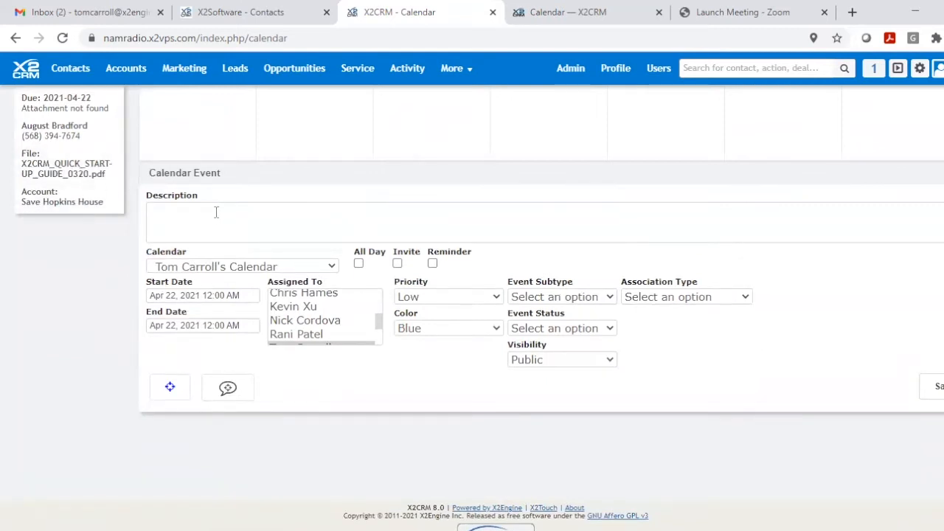
{"action": "type", "text": "Seminar"}
Set the Seminar event's start date to Apr 29, 2021 9:00 AM
{"action": "scroll", "coordinate": [189, 280], "scroll_direction": "up", "scroll_amount": 1}
{"action": "left_click", "coordinate": [249, 370]}
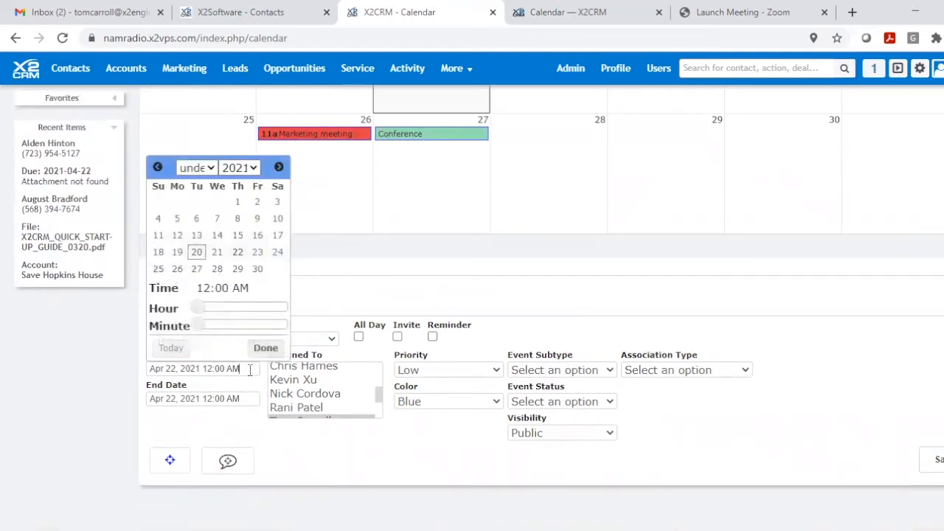
{"action": "left_click", "coordinate": [238, 270]}
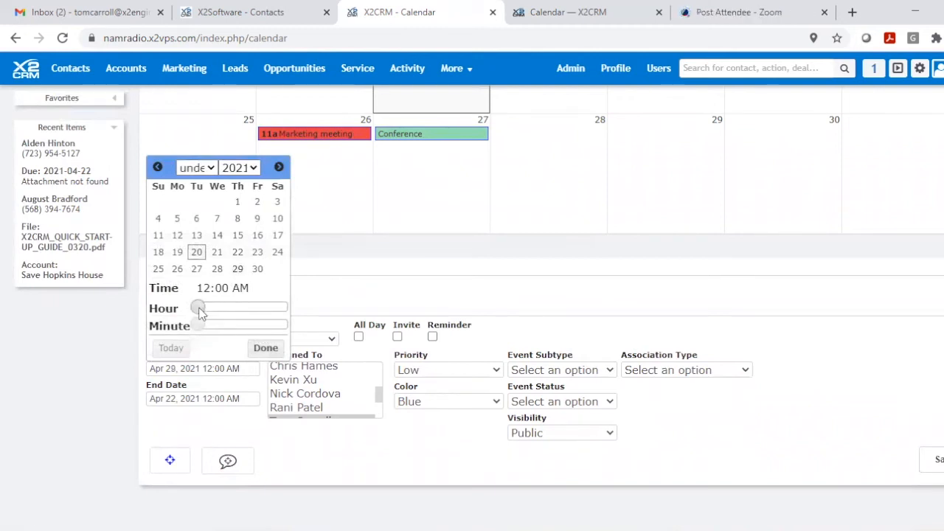
{"action": "left_click_drag", "start_coordinate": [200, 308], "coordinate": [231, 316]}
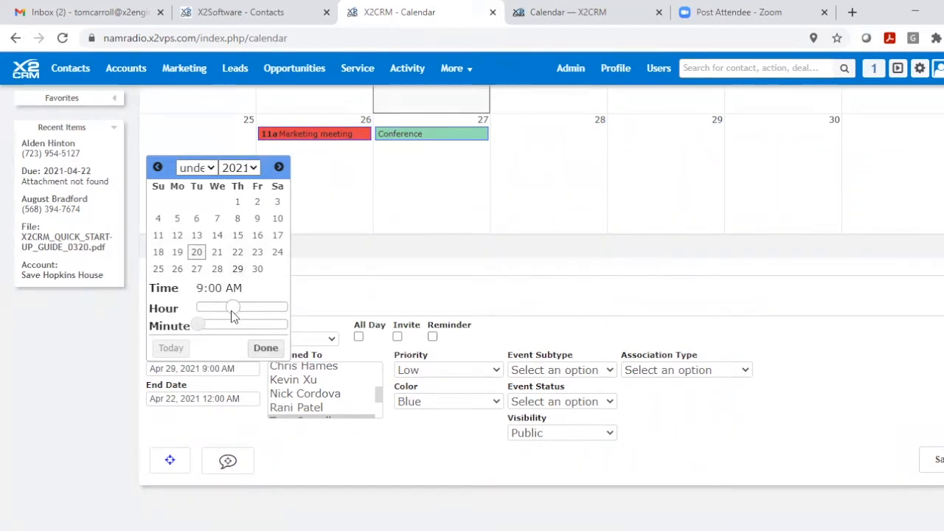
{"action": "left_click", "coordinate": [266, 348]}
Set the Seminar event's end date to Apr 29, 2021 3:00 PM
{"action": "scroll", "coordinate": [337, 253], "scroll_direction": "down", "scroll_amount": 2}
{"action": "scroll", "coordinate": [337, 254], "scroll_direction": "down", "scroll_amount": 3}
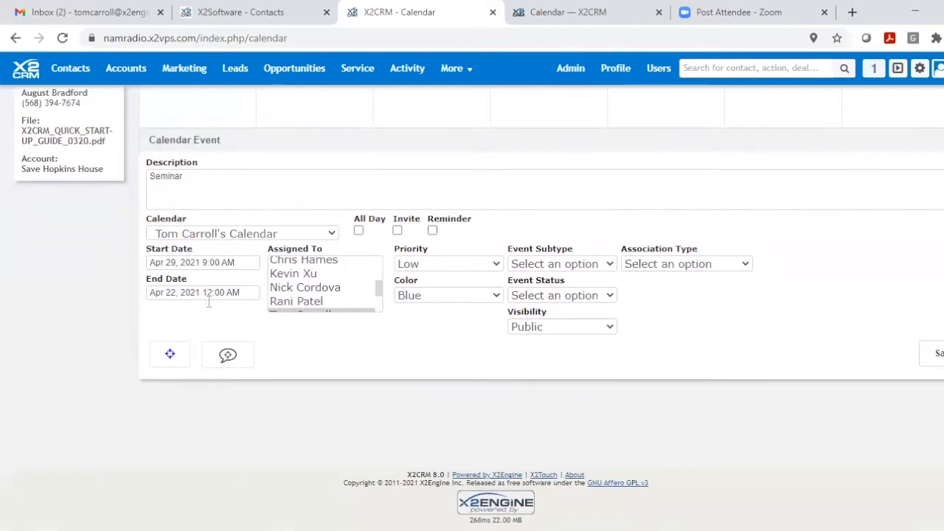
{"action": "left_click", "coordinate": [247, 286]}
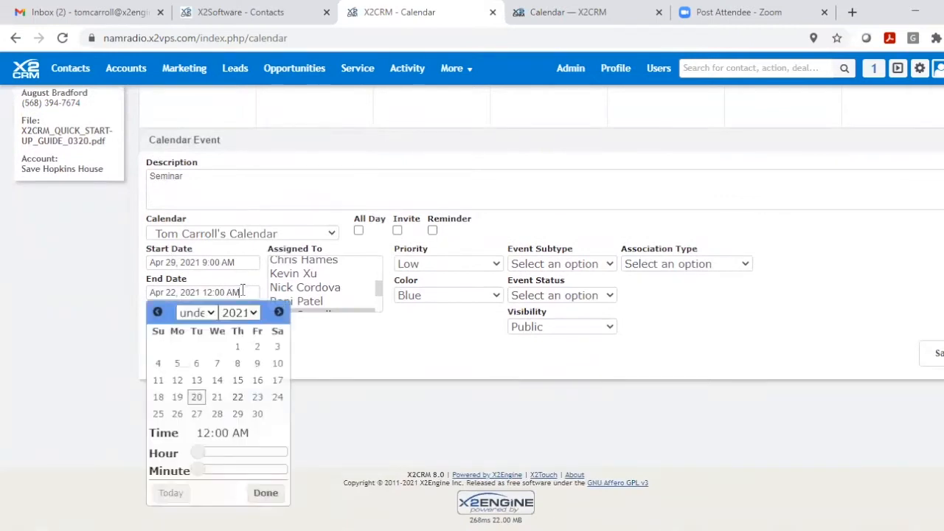
{"action": "left_click", "coordinate": [238, 414]}
{"action": "left_click_drag", "start_coordinate": [200, 453], "coordinate": [271, 455]}
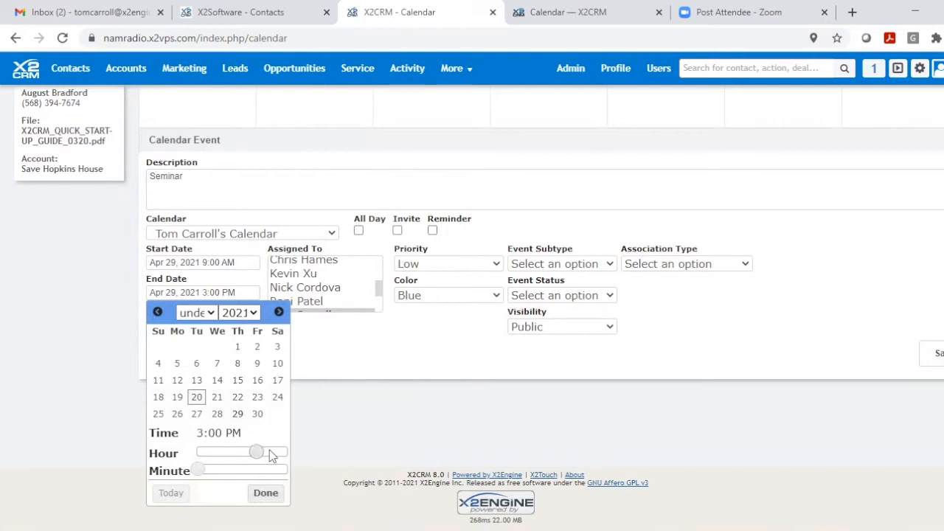
{"action": "left_click", "coordinate": [266, 493]}
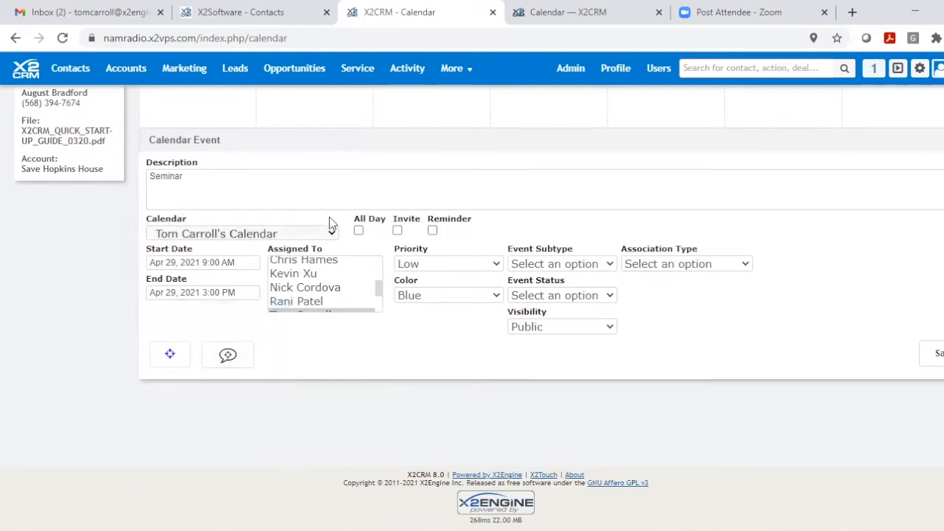
Mark the Seminar event as all day and check the available calendars, keeping the current selection
{"action": "left_click", "coordinate": [358, 231]}
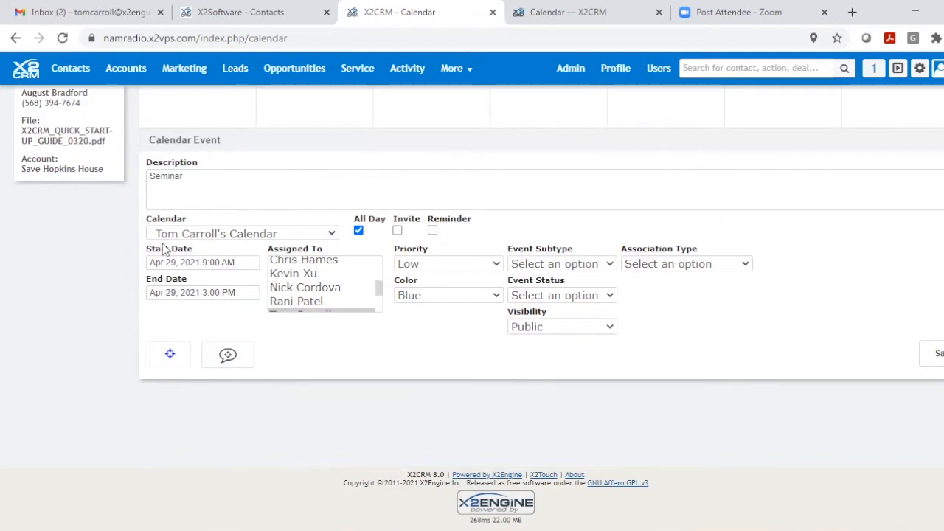
{"action": "left_click", "coordinate": [331, 235]}
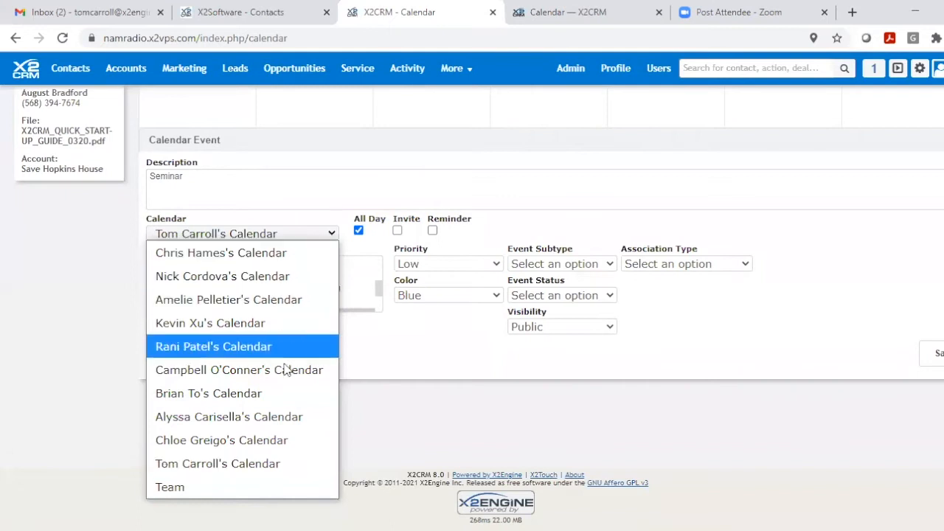
{"action": "left_click", "coordinate": [288, 234]}
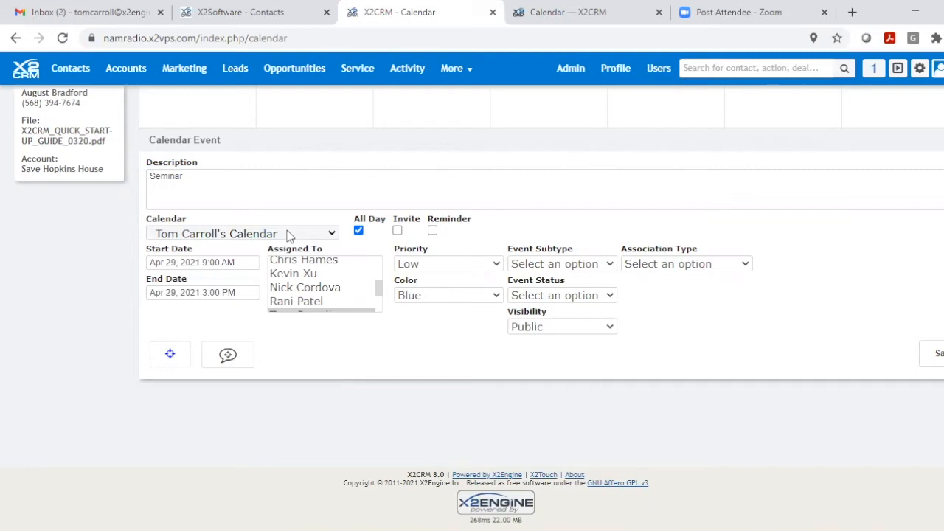
Try assigning the event to the two users listed just above the current assignee, and deselect both again
{"action": "left_click_drag", "start_coordinate": [378, 292], "coordinate": [397, 294]}
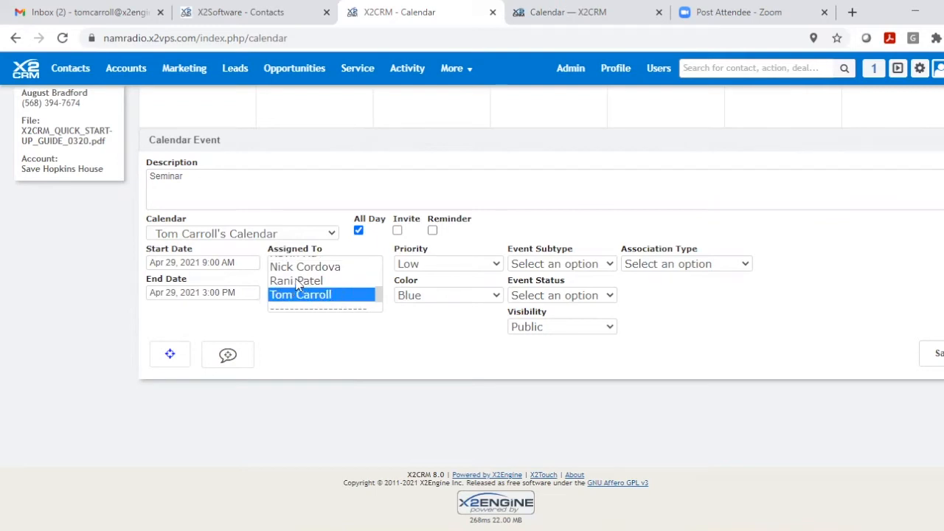
{"action": "left_click", "coordinate": [298, 283], "text": "ctrl"}
{"action": "left_click", "coordinate": [298, 267], "text": "ctrl"}
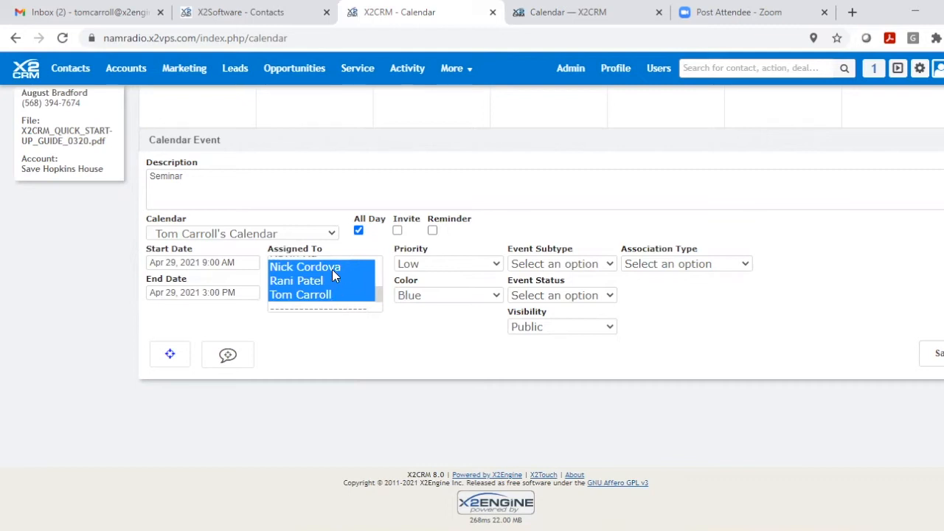
{"action": "left_click", "coordinate": [332, 266], "text": "ctrl"}
{"action": "left_click", "coordinate": [331, 284], "text": "ctrl"}
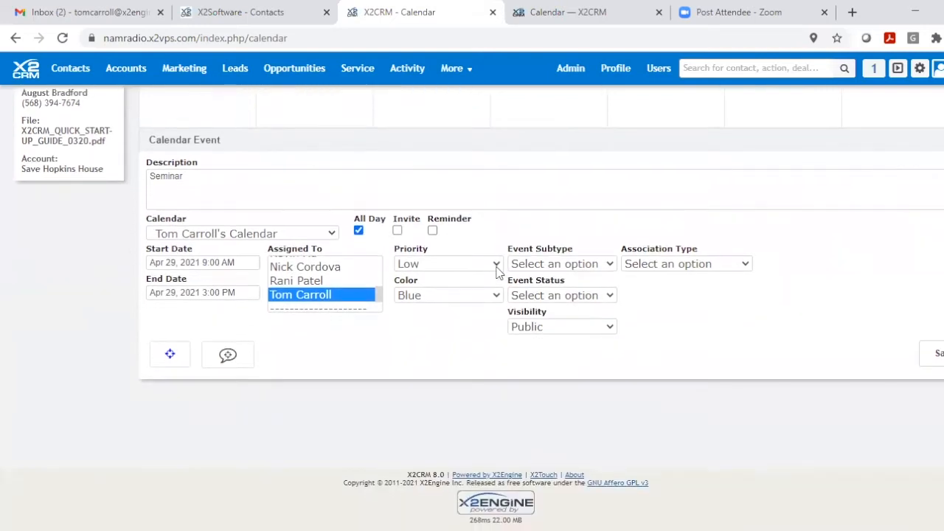
Set the event's priority to Medium and choose Blue as its color
{"action": "left_click", "coordinate": [496, 265]}
{"action": "left_click", "coordinate": [481, 316]}
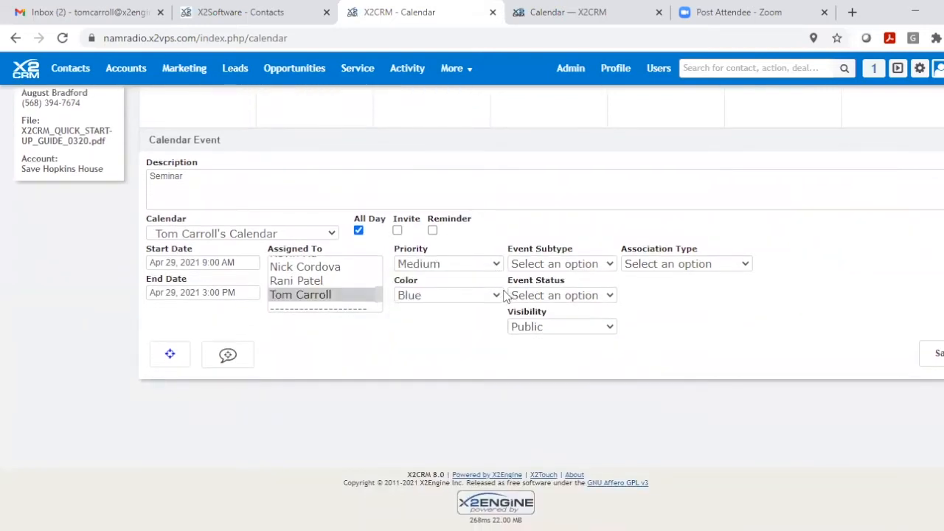
{"action": "left_click", "coordinate": [497, 296]}
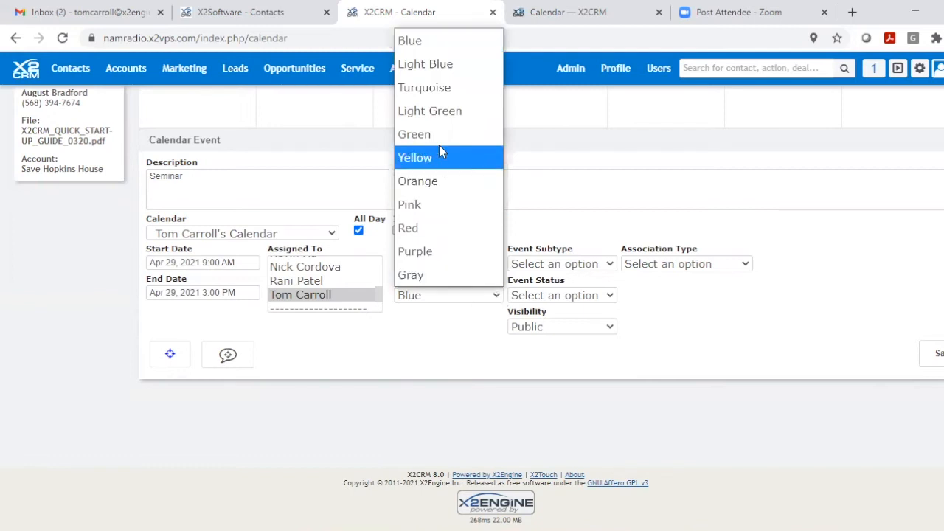
{"action": "left_click", "coordinate": [436, 41]}
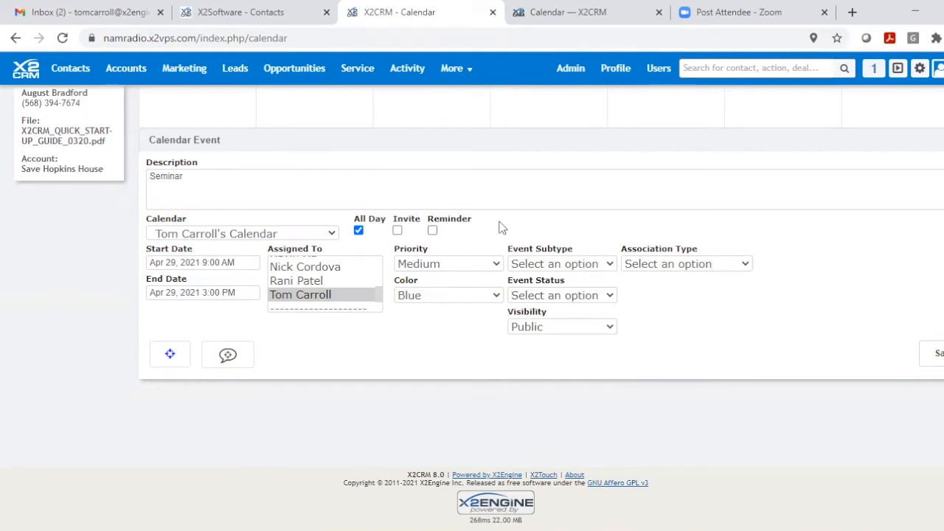
Set the event's subtype to Meeting, its status to Confirmed and its visibility to Public
{"action": "left_click", "coordinate": [609, 267]}
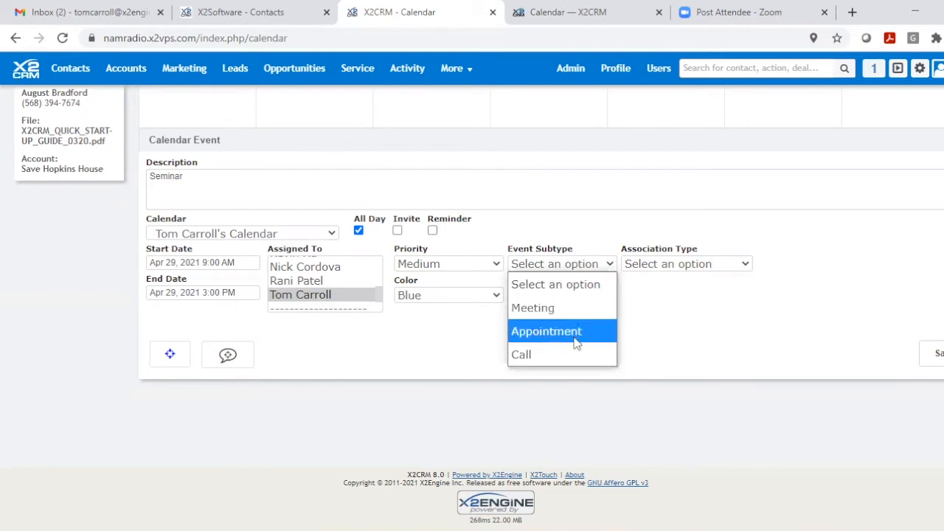
{"action": "left_click", "coordinate": [531, 310]}
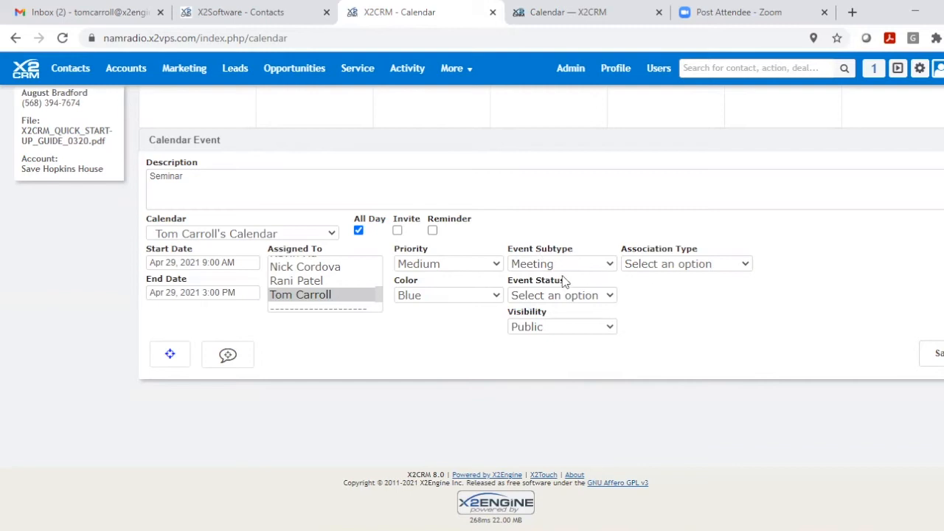
{"action": "left_click", "coordinate": [610, 296]}
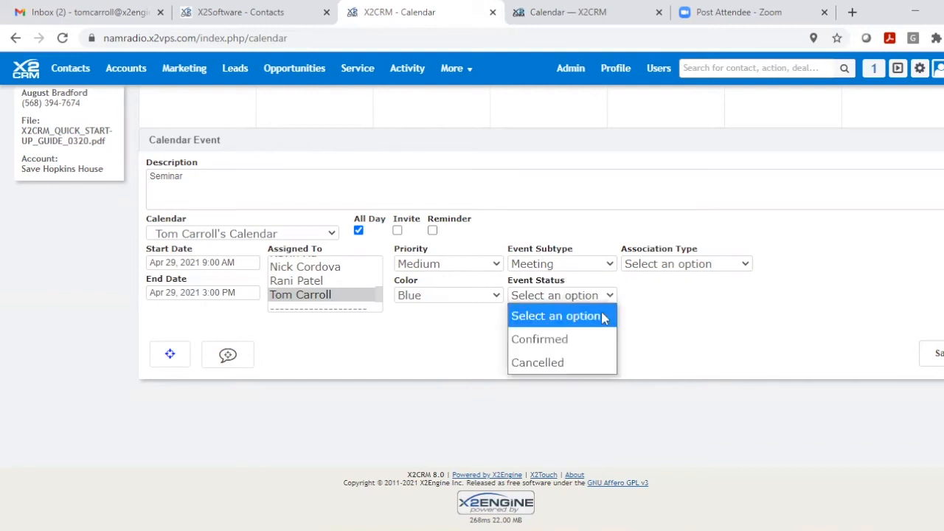
{"action": "left_click", "coordinate": [567, 339]}
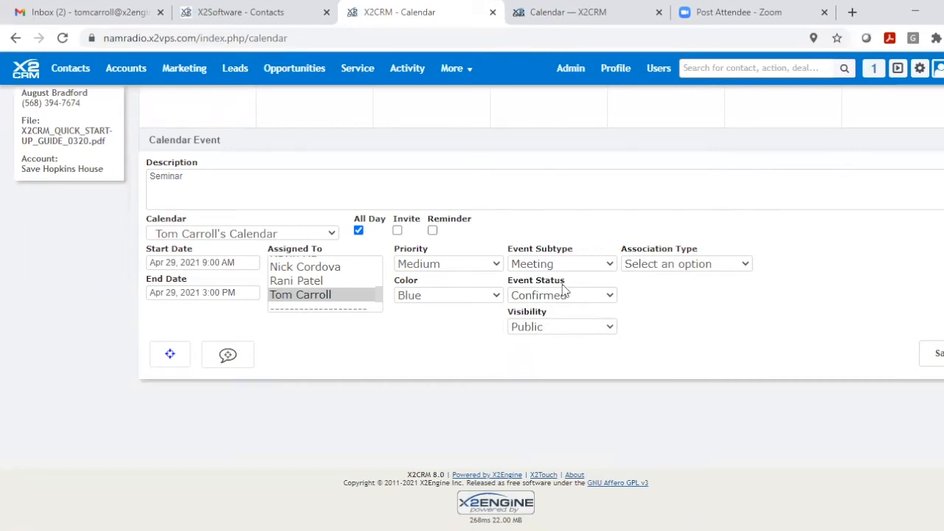
{"action": "left_click", "coordinate": [612, 329]}
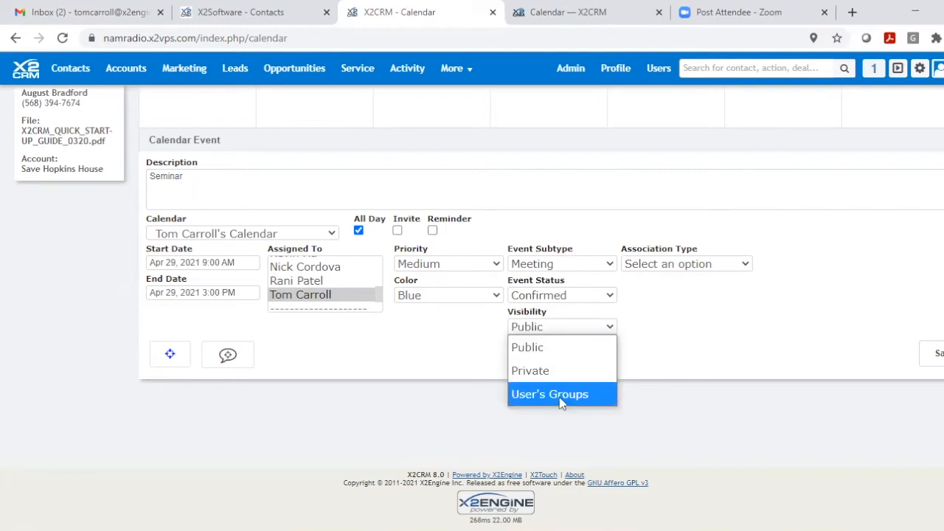
{"action": "left_click", "coordinate": [543, 353]}
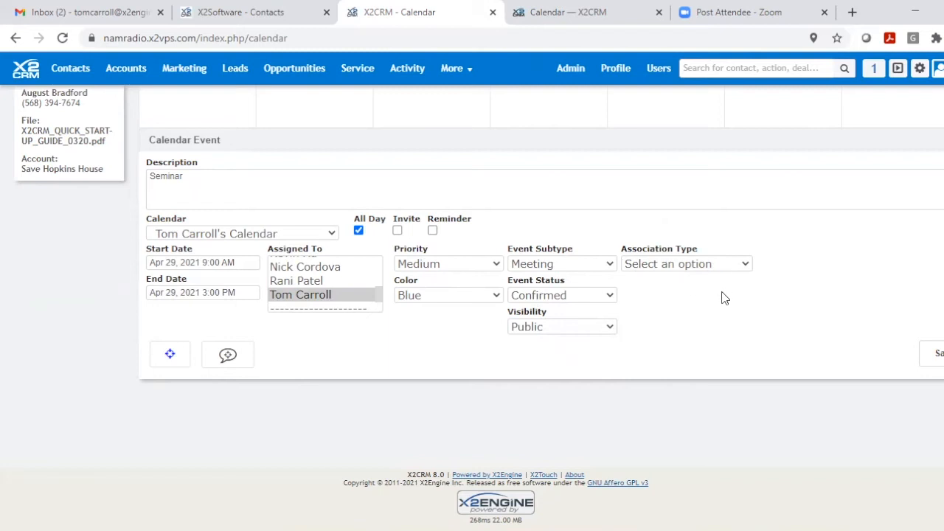
Check the event's association types without choosing one, and try the Invite option, turning it off again
{"action": "left_click", "coordinate": [744, 263]}
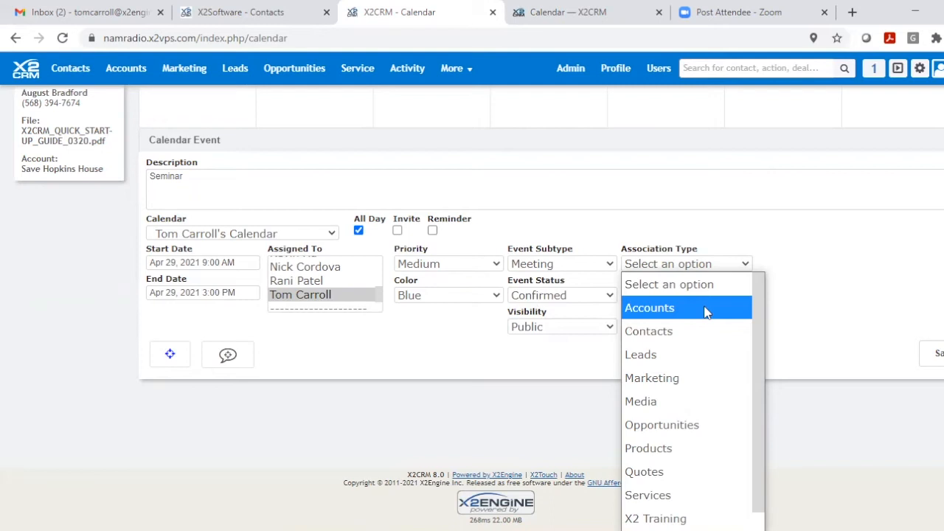
{"action": "left_click", "coordinate": [834, 255]}
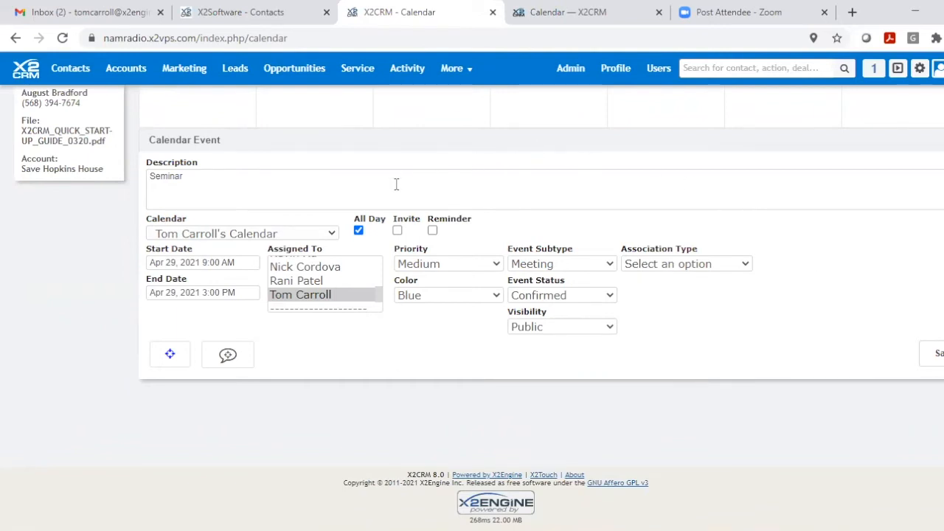
{"action": "left_click", "coordinate": [398, 231]}
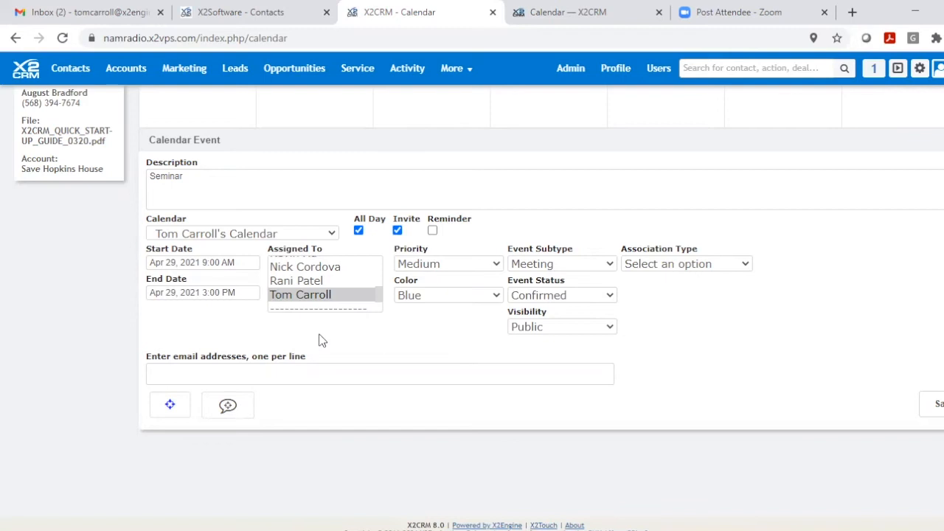
{"action": "left_click", "coordinate": [398, 231]}
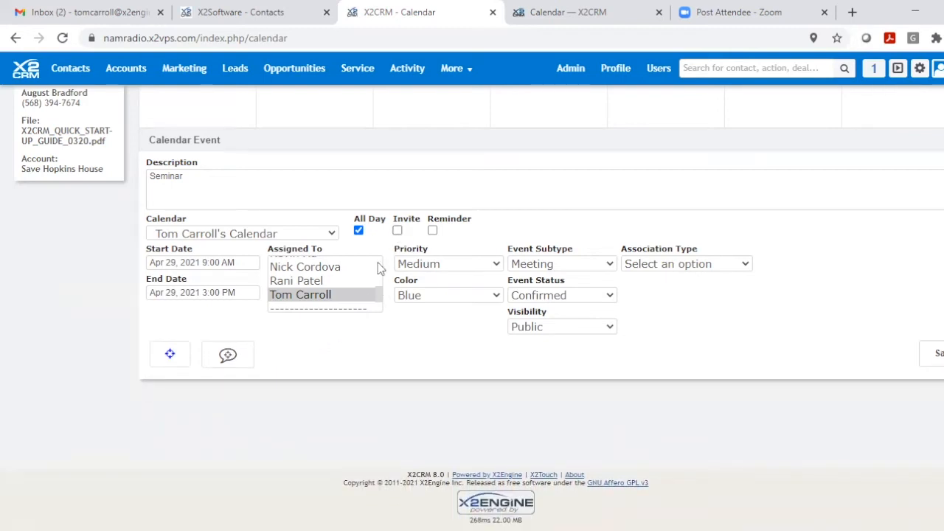
Try a reminder for the assigned user 15 minutes before the event, and turn the reminder off again
{"action": "left_click", "coordinate": [432, 231]}
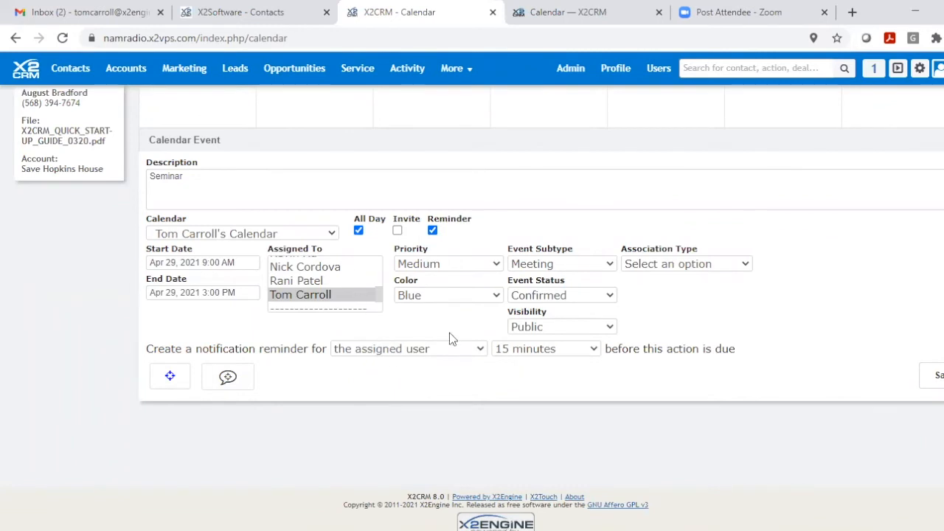
{"action": "left_click", "coordinate": [480, 350]}
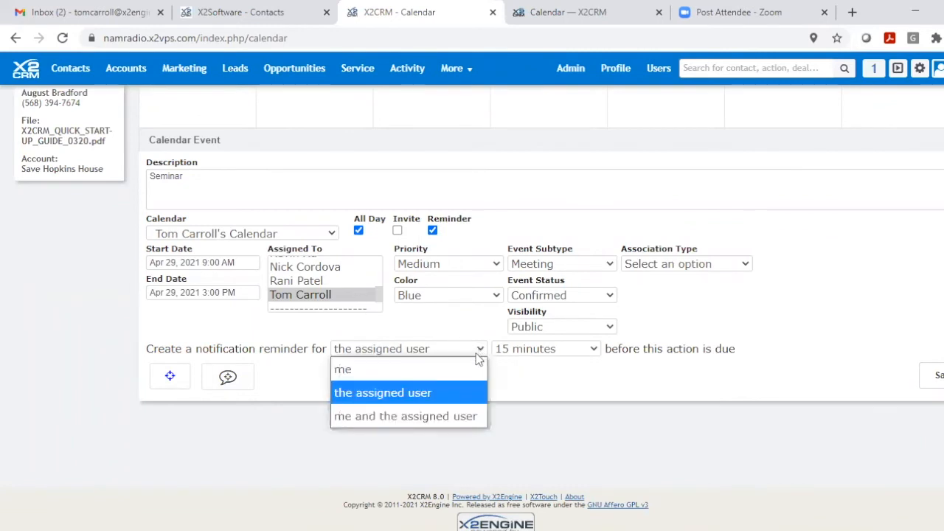
{"action": "left_click", "coordinate": [425, 394]}
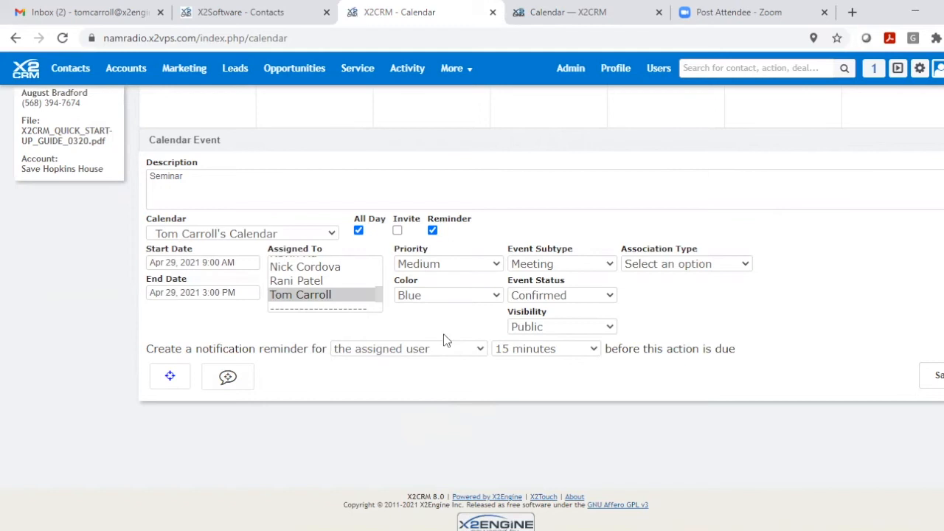
{"action": "left_click", "coordinate": [599, 355]}
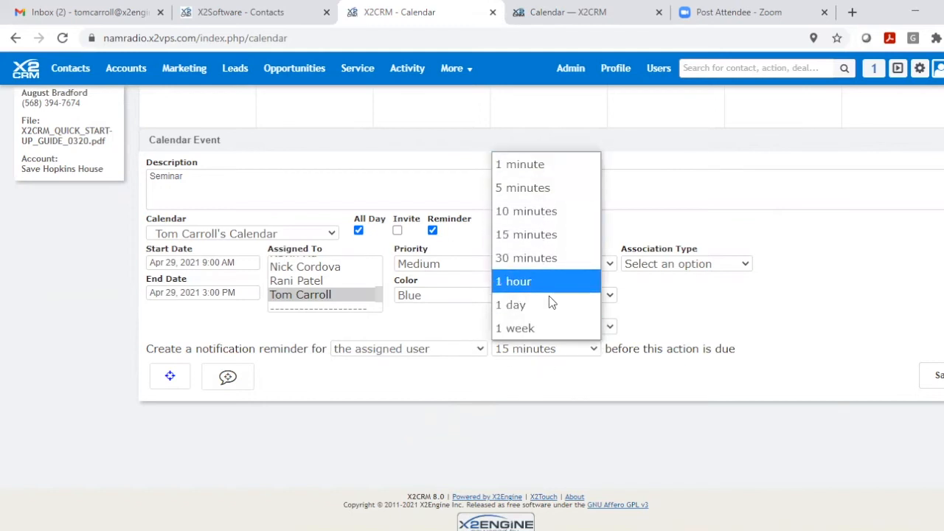
{"action": "left_click", "coordinate": [523, 234]}
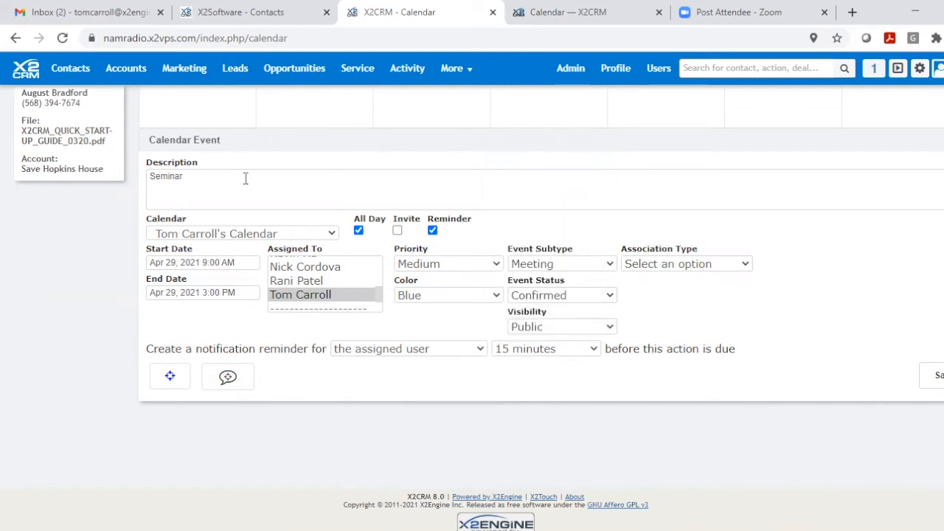
{"action": "left_click", "coordinate": [432, 230]}
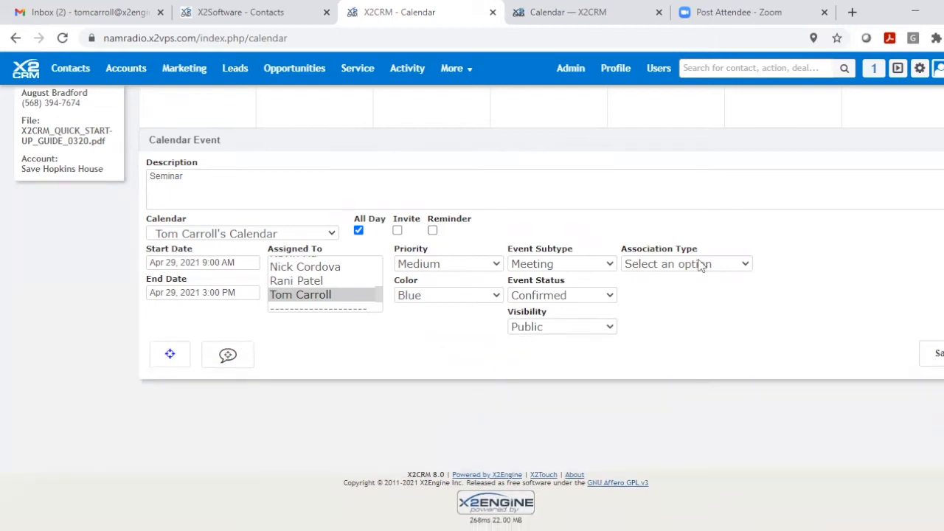
Save the Seminar event, and open it on April 29 to review its details before closing it
{"action": "left_click", "coordinate": [939, 355]}
{"action": "scroll", "coordinate": [426, 192], "scroll_direction": "up", "scroll_amount": 3}
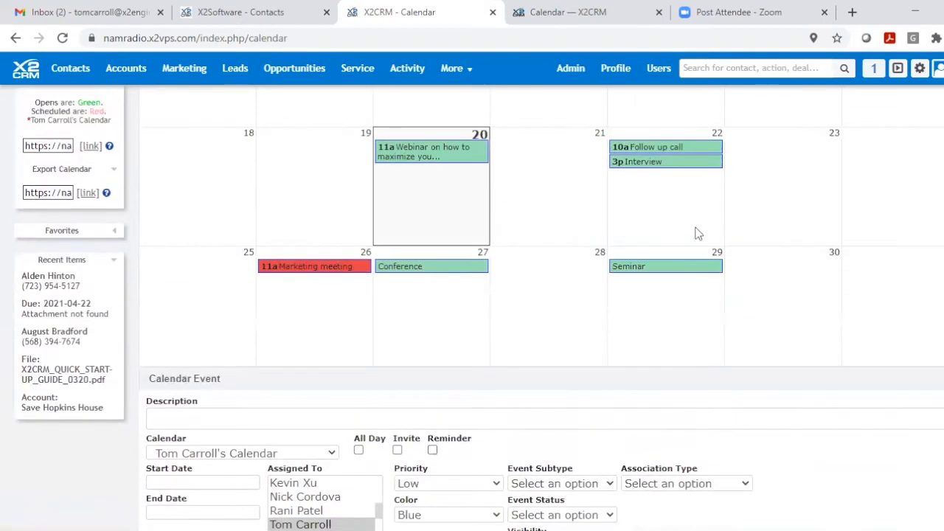
{"action": "left_click", "coordinate": [660, 273]}
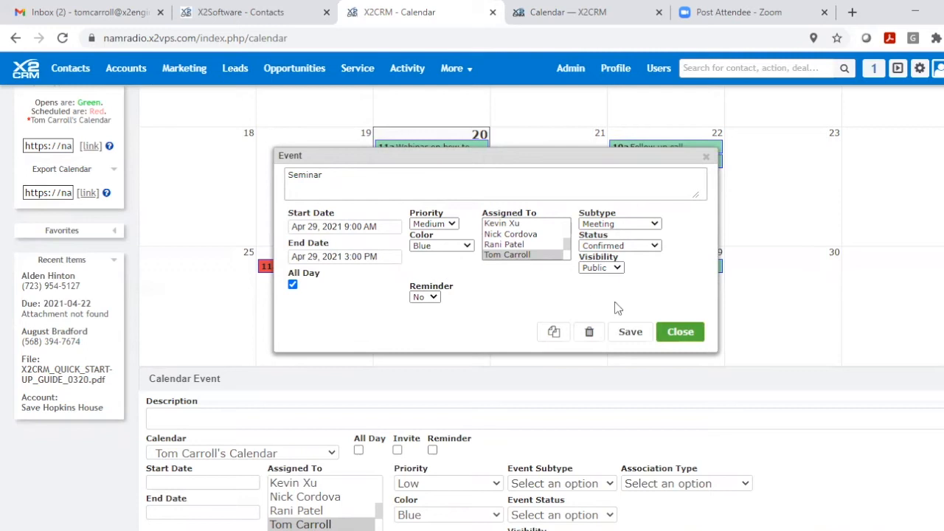
{"action": "left_click", "coordinate": [681, 332]}
Look over the April 2021 calendar, the user calendar list and the Open Appointment and Export Calendar links
{"action": "scroll", "coordinate": [598, 293], "scroll_direction": "up", "scroll_amount": 1}
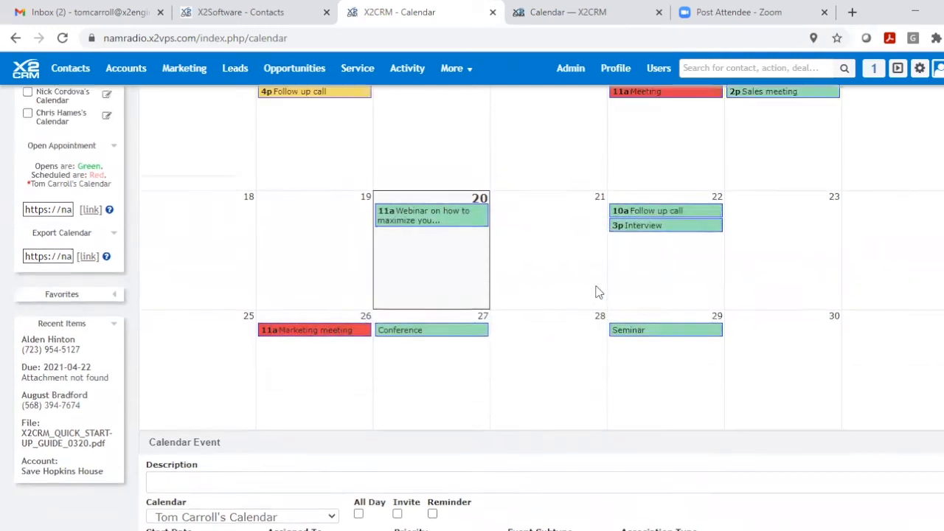
{"action": "scroll", "coordinate": [599, 292], "scroll_direction": "up", "scroll_amount": 4}
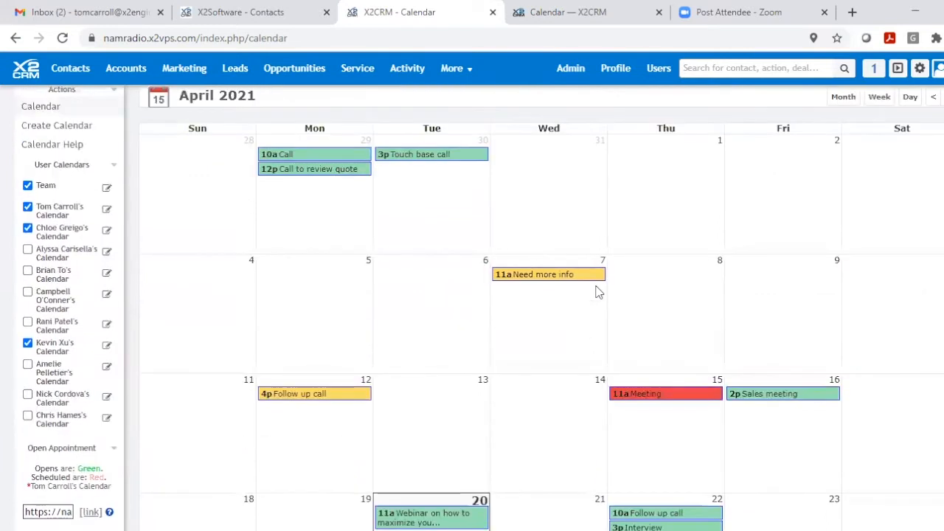
{"action": "scroll", "coordinate": [462, 233], "scroll_direction": "down", "scroll_amount": 2}
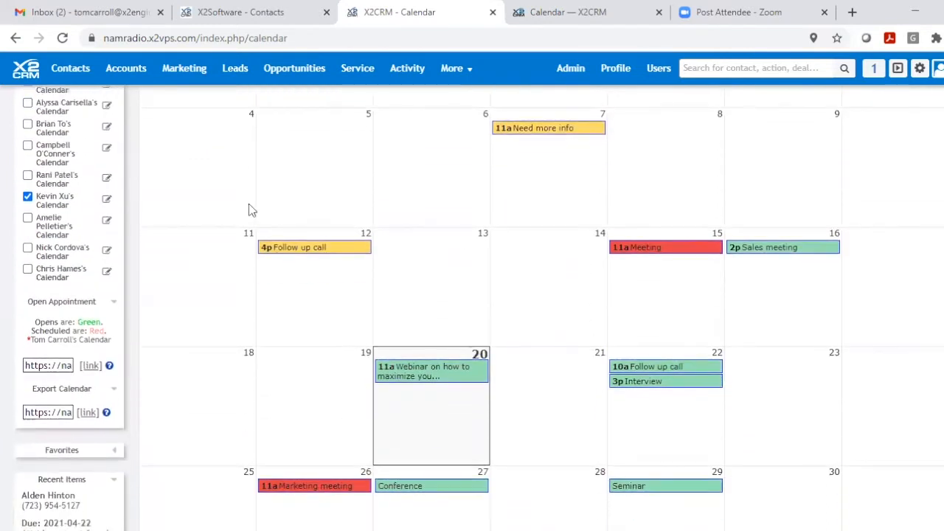
{"action": "scroll", "coordinate": [248, 203], "scroll_direction": "down", "scroll_amount": 1}
{"action": "scroll", "coordinate": [219, 276], "scroll_direction": "down", "scroll_amount": 1}
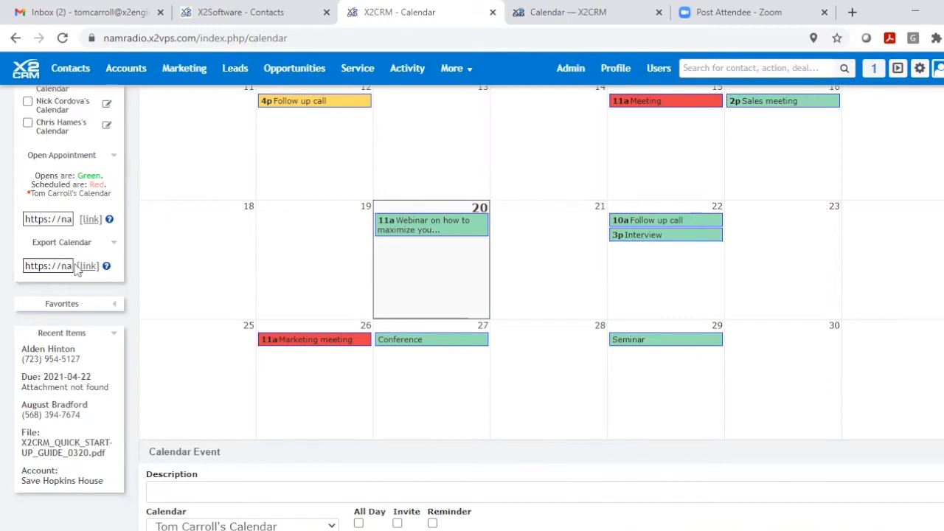
{"action": "mouse_move", "coordinate": [106, 267]}
{"action": "scroll", "coordinate": [211, 266], "scroll_direction": "up", "scroll_amount": 4}
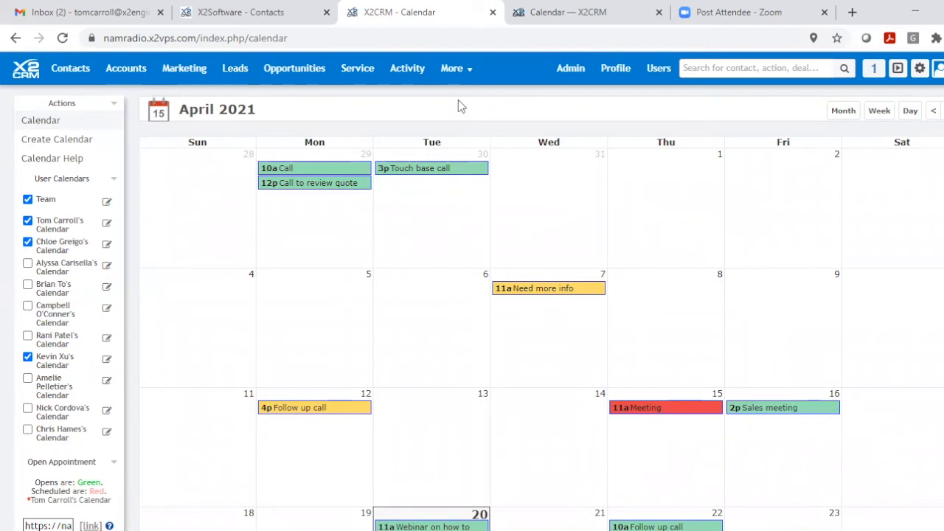
Go to the profile dashboard and collapse the Training Agenda Session 8 Basic widget
{"action": "left_click", "coordinate": [27, 73]}
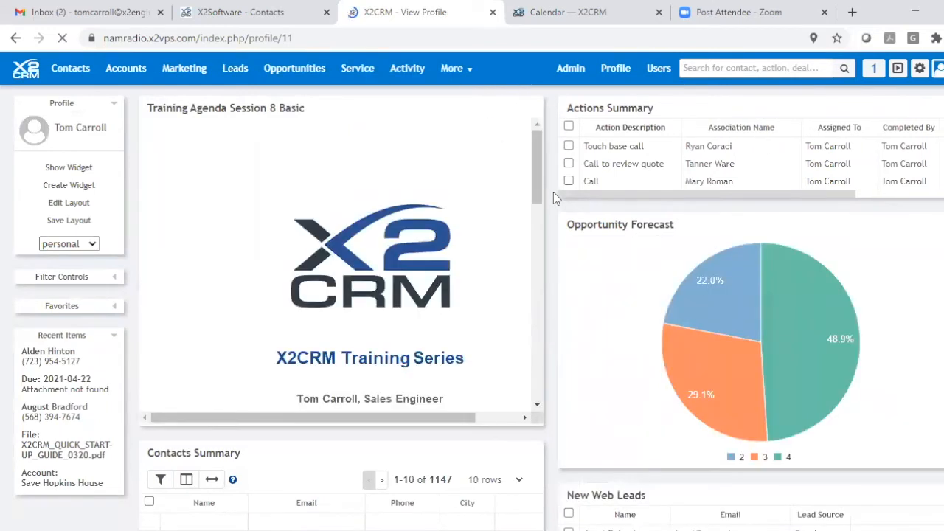
{"action": "left_click", "coordinate": [512, 111]}
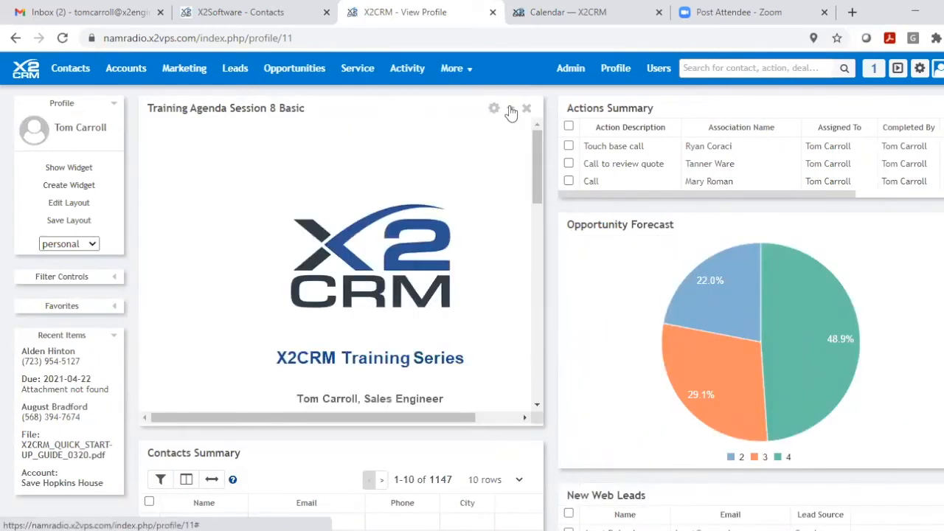
{"action": "left_click", "coordinate": [510, 111]}
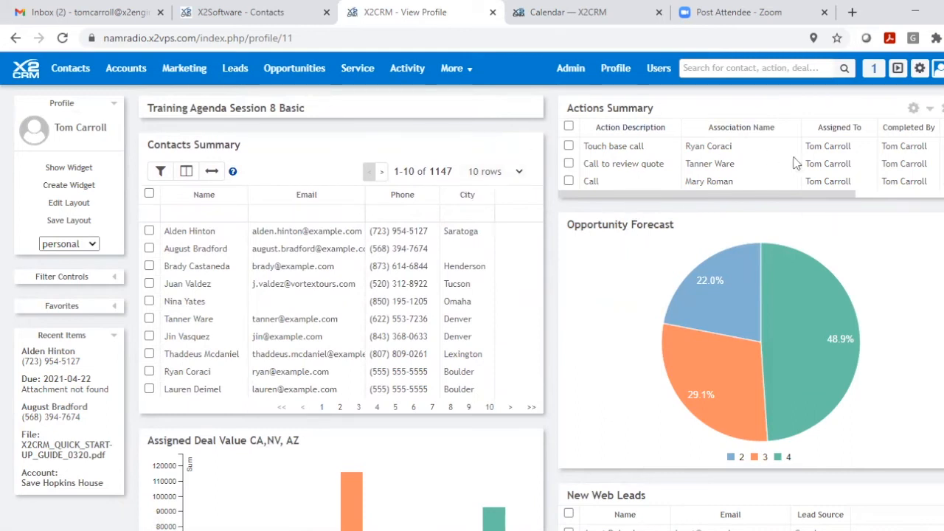
Show the side widgets on the dashboard and open Thursday, April 22 in the small Calendar widget
{"action": "left_click", "coordinate": [899, 68]}
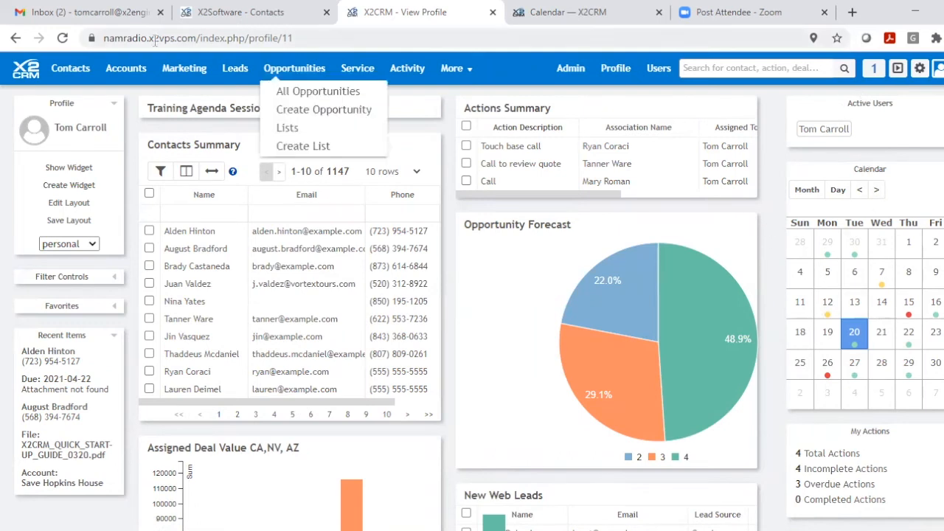
{"action": "mouse_move", "coordinate": [71, 70]}
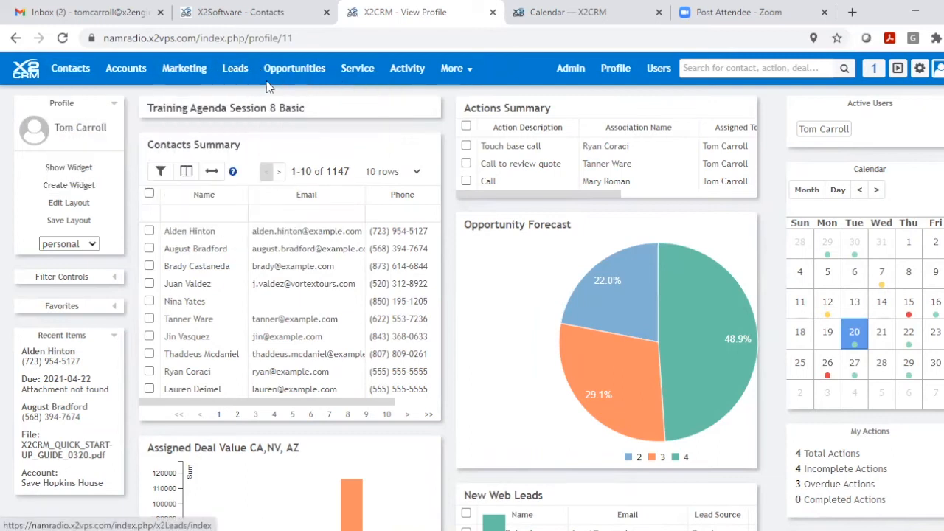
{"action": "mouse_move", "coordinate": [315, 72]}
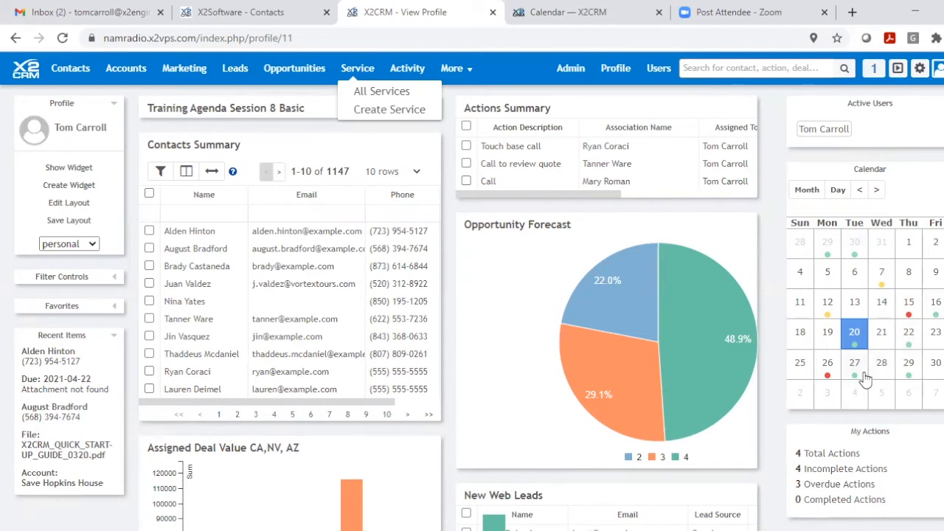
{"action": "left_click", "coordinate": [908, 338]}
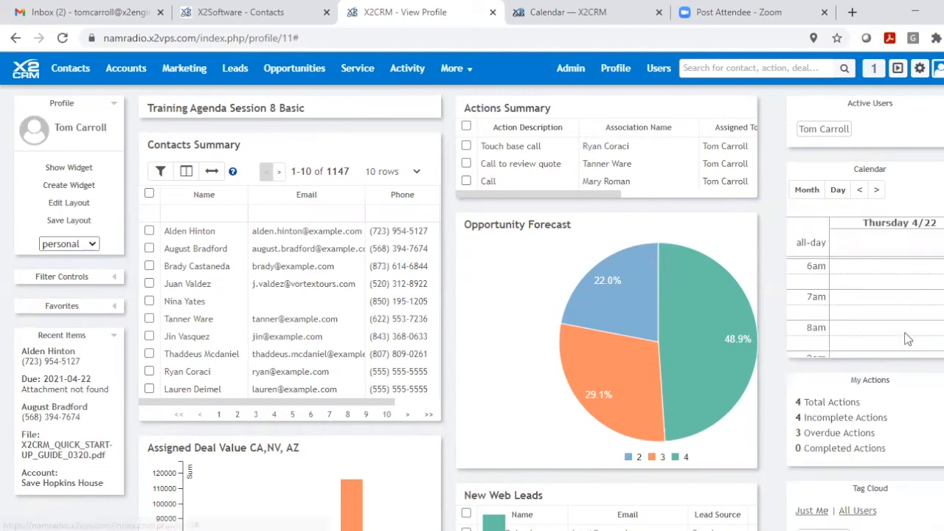
Review the 10:00 Follow up call in the Calendar widget, close it unchanged and hide the side widgets
{"action": "scroll", "coordinate": [871, 289], "scroll_direction": "down", "scroll_amount": 3}
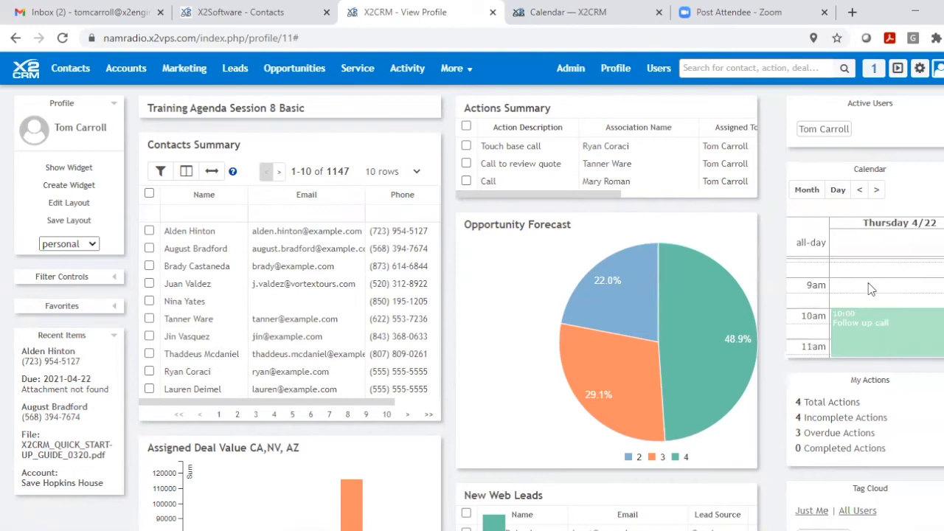
{"action": "scroll", "coordinate": [871, 289], "scroll_direction": "down", "scroll_amount": 1}
{"action": "scroll", "coordinate": [872, 289], "scroll_direction": "up", "scroll_amount": 1}
{"action": "left_click", "coordinate": [879, 332]}
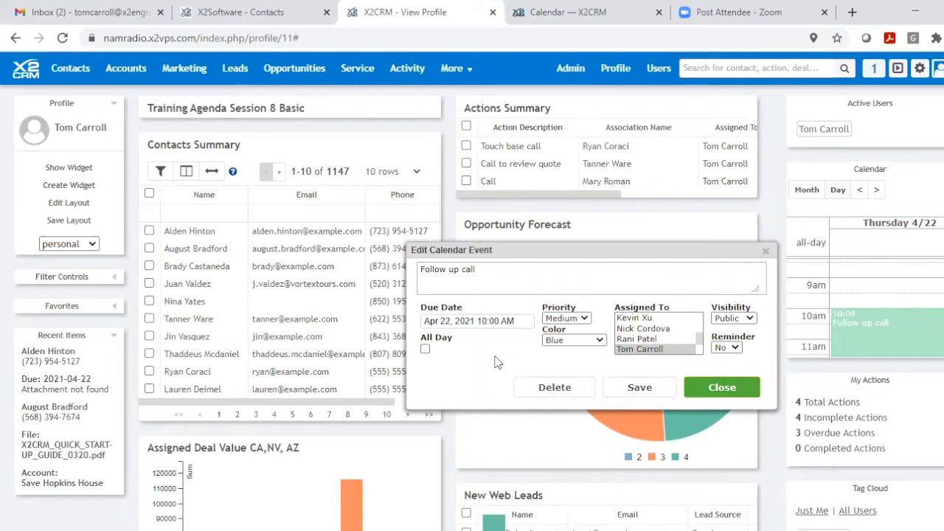
{"action": "left_click", "coordinate": [732, 389]}
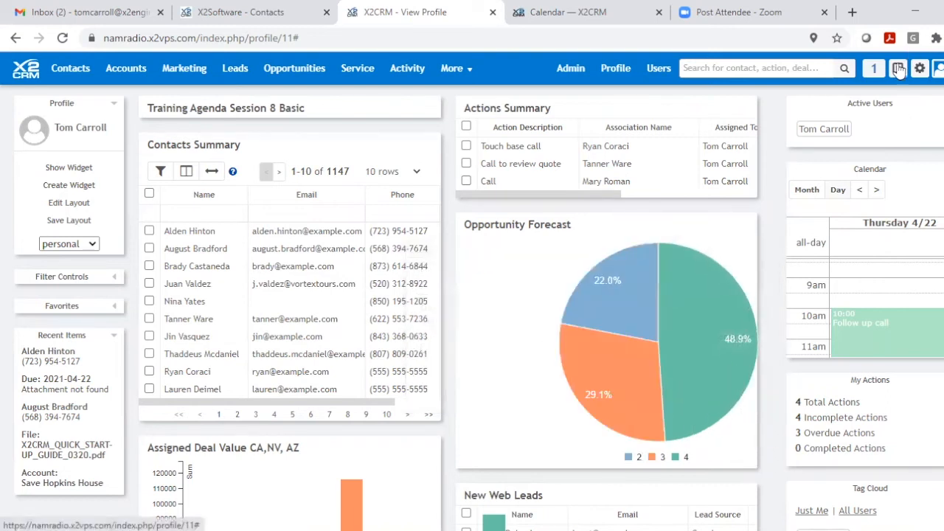
{"action": "left_click", "coordinate": [898, 68]}
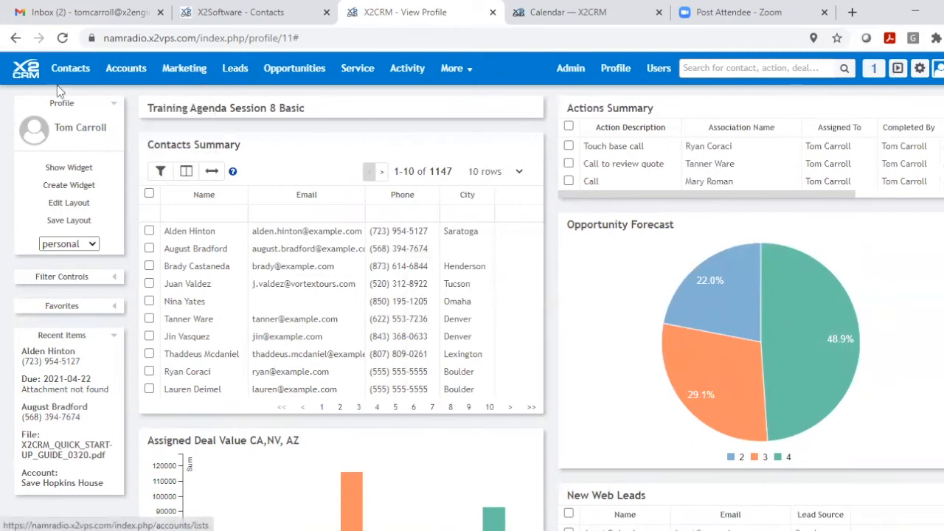
Open the Save Hopkins House contact from the full contacts list and display its Calendar Event form
{"action": "left_click", "coordinate": [82, 91]}
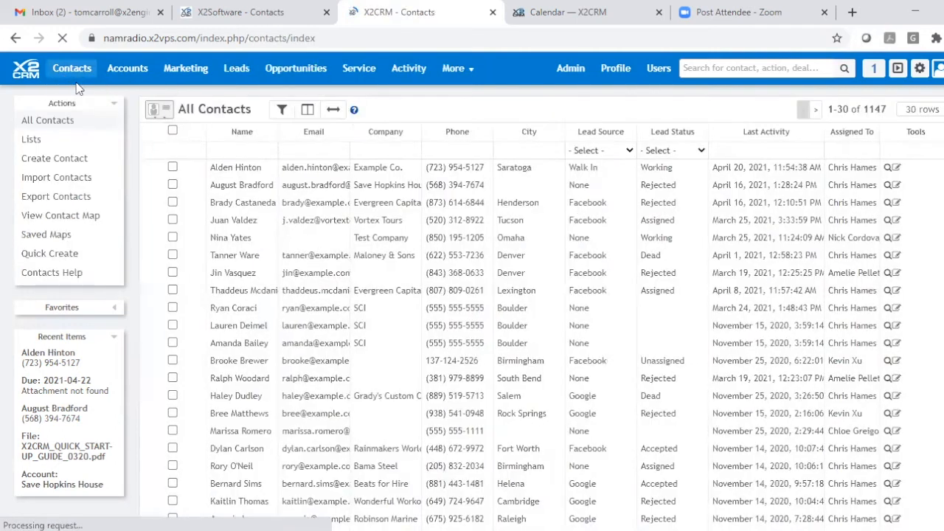
{"action": "mouse_move", "coordinate": [254, 303]}
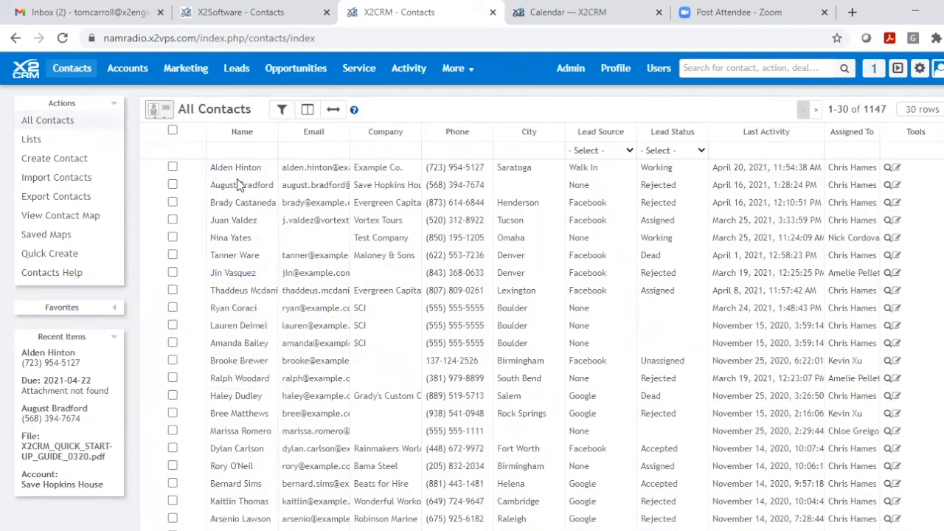
{"action": "mouse_move", "coordinate": [239, 188]}
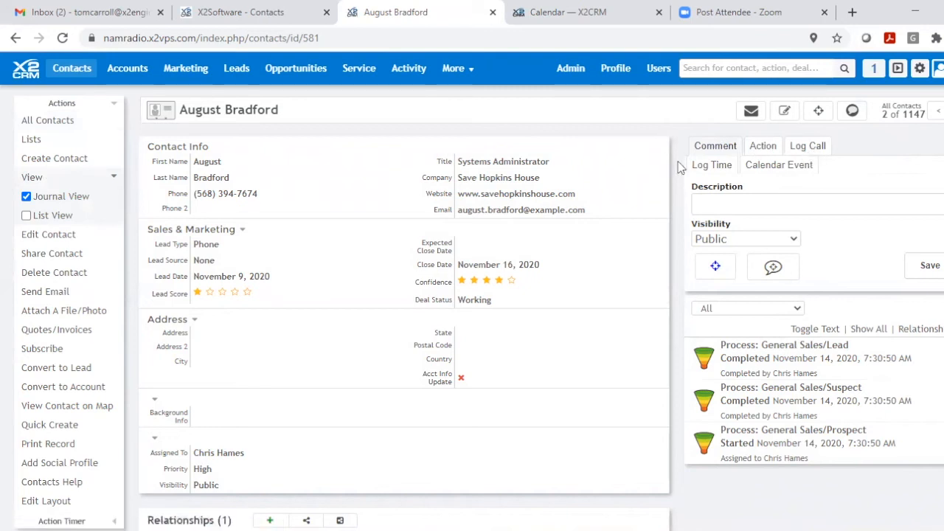
{"action": "left_click", "coordinate": [780, 168]}
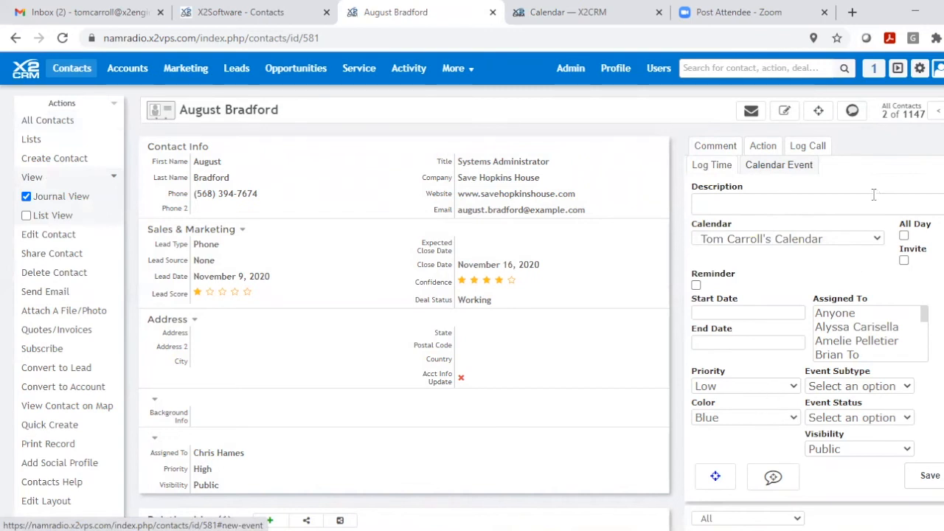
Start a new action on the contact record with the subject "Follow up on a quote"
{"action": "left_click", "coordinate": [763, 146]}
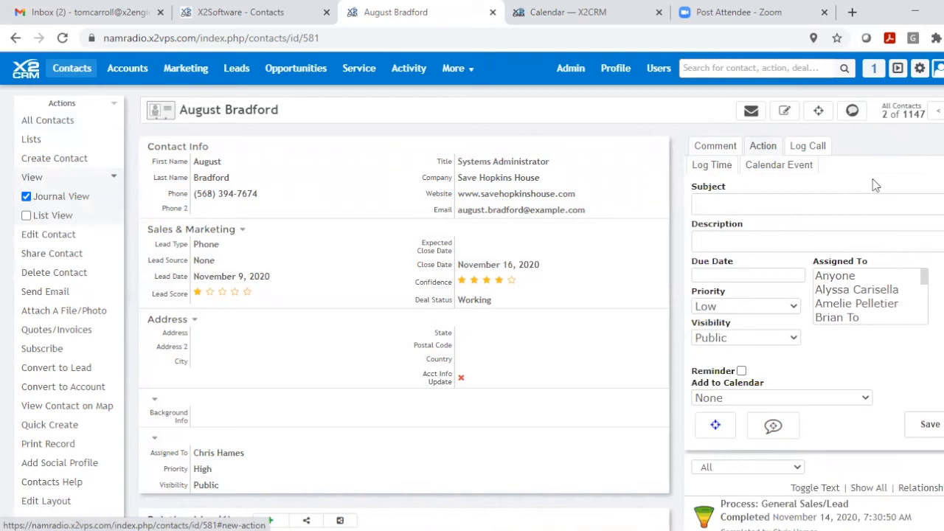
{"action": "left_click", "coordinate": [767, 204]}
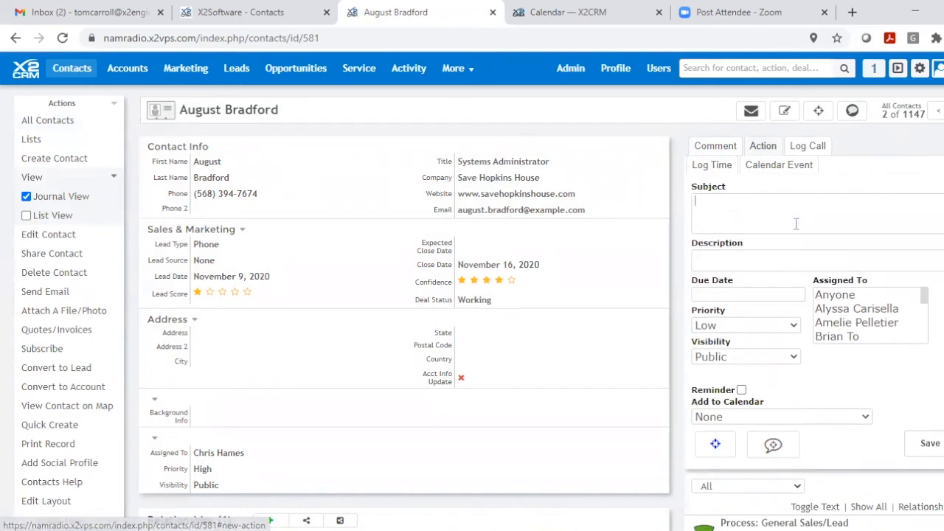
{"action": "type", "text": "Follow up on a quote"}
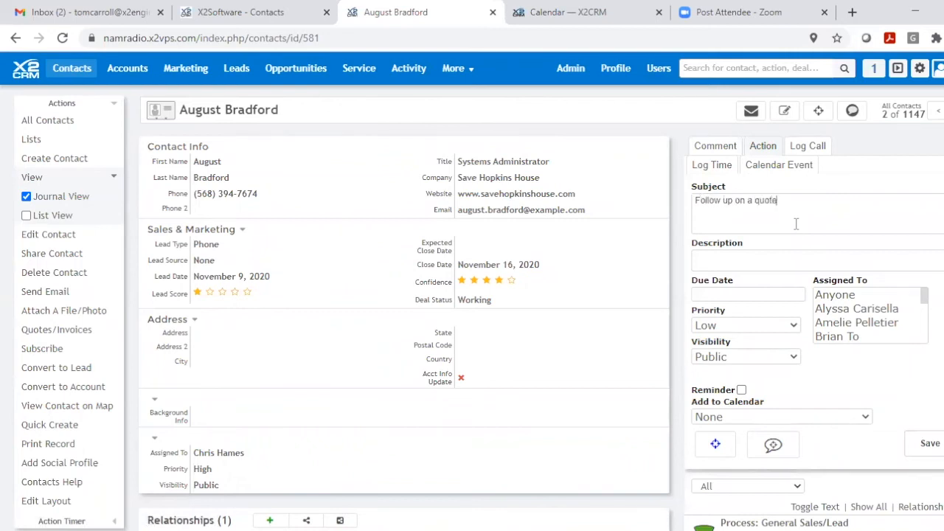
Enter the description "Follow up call" for the action and set its due date to Apr 23, 2021 9:00 AM
{"action": "left_click", "coordinate": [778, 260]}
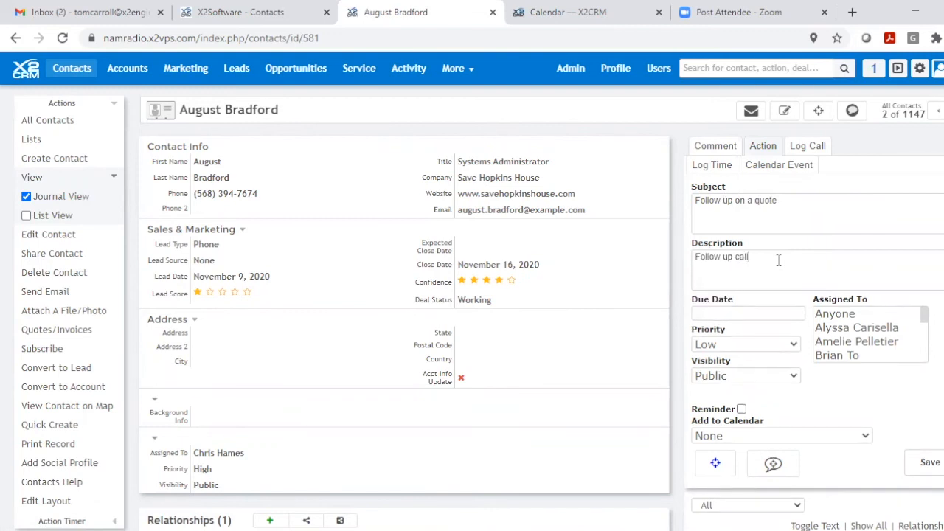
{"action": "left_click", "coordinate": [777, 312]}
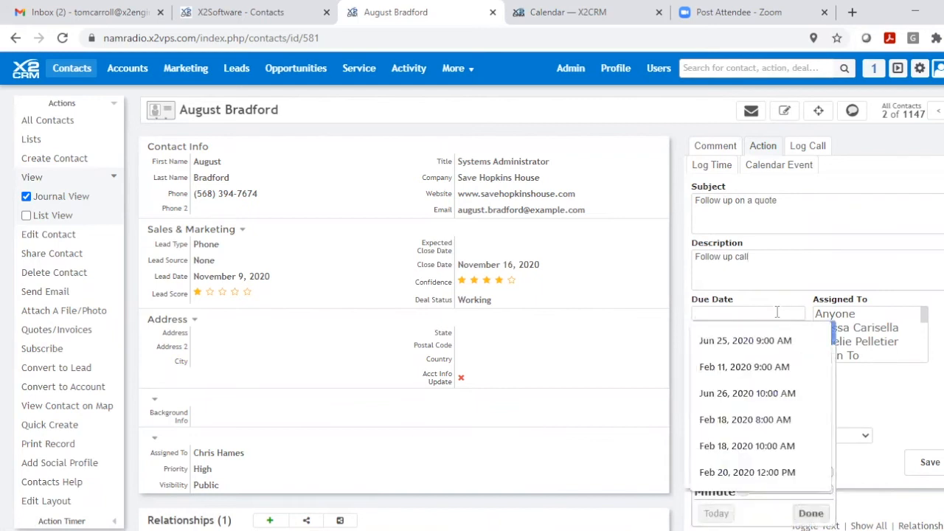
{"action": "left_click", "coordinate": [781, 450]}
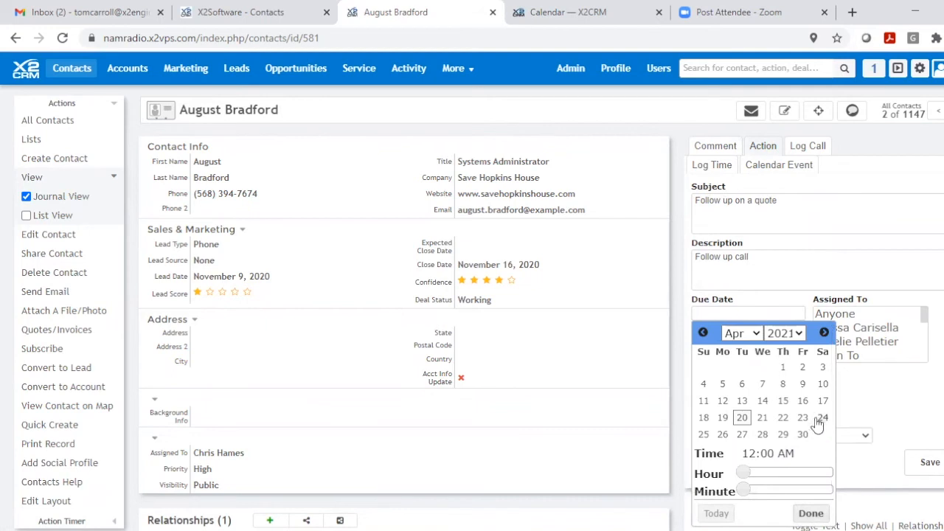
{"action": "left_click", "coordinate": [804, 421]}
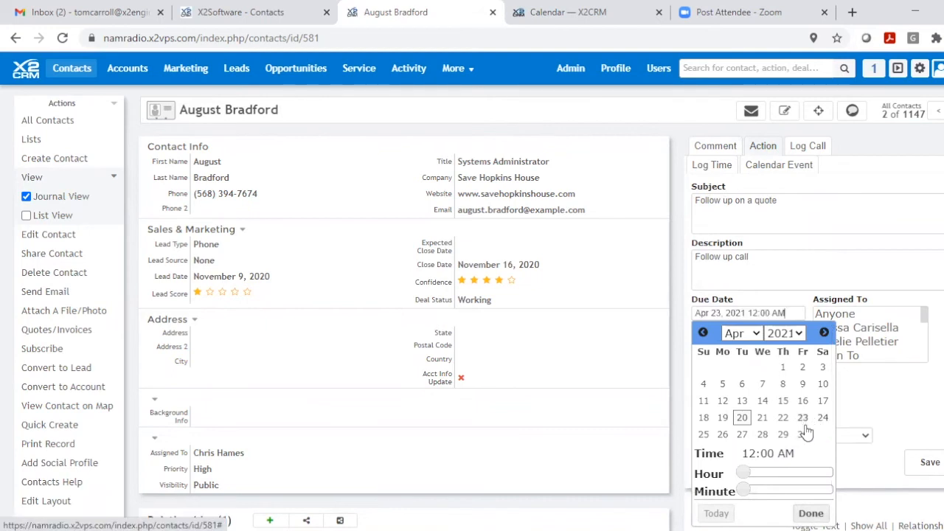
{"action": "left_click_drag", "start_coordinate": [743, 473], "coordinate": [778, 472]}
{"action": "left_click", "coordinate": [822, 518]}
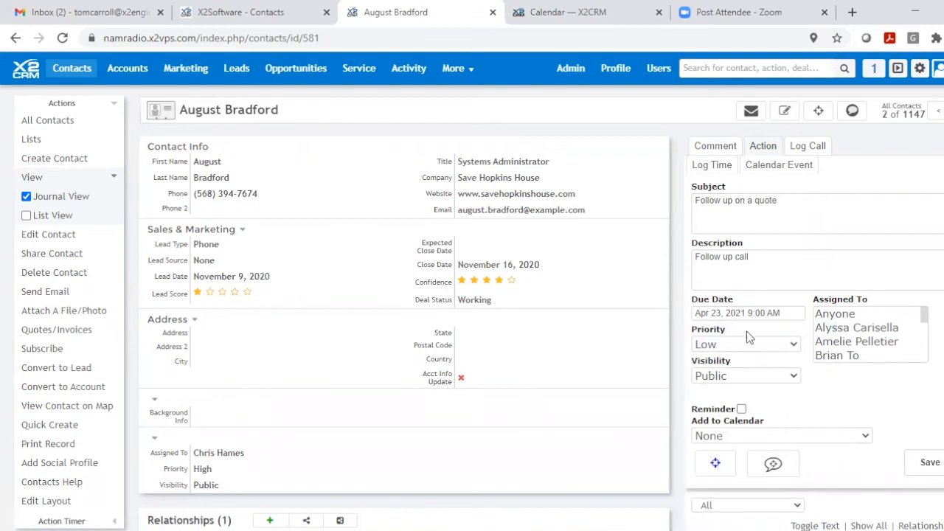
Set the action's priority to High, keep its visibility Public, and check the reminder options while leaving the reminder off
{"action": "left_click", "coordinate": [794, 345]}
{"action": "left_click", "coordinate": [740, 410]}
{"action": "left_click", "coordinate": [792, 377]}
{"action": "left_click", "coordinate": [793, 379]}
{"action": "mouse_move", "coordinate": [923, 315]}
{"action": "left_mouse_down"}
{"action": "mouse_move", "coordinate": [940, 357]}
{"action": "mouse_move", "coordinate": [939, 318]}
{"action": "left_mouse_up"}
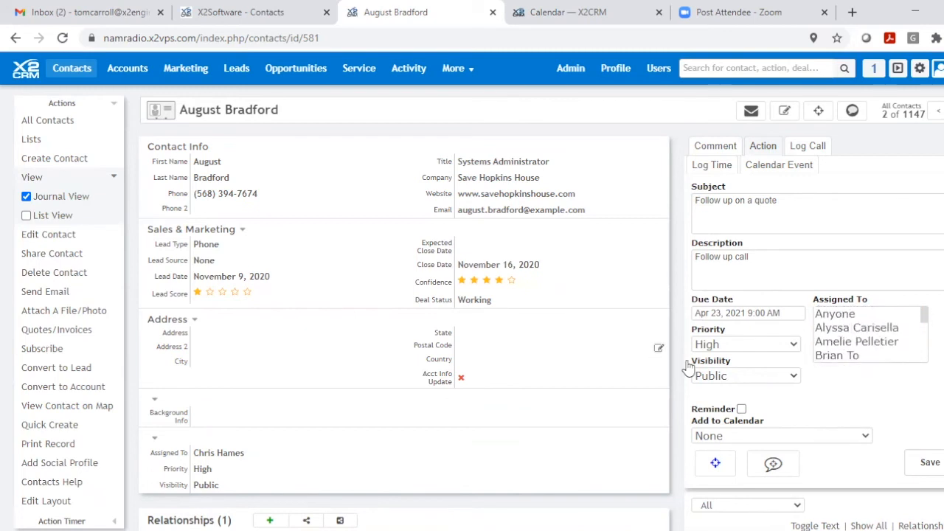
{"action": "left_click", "coordinate": [742, 410]}
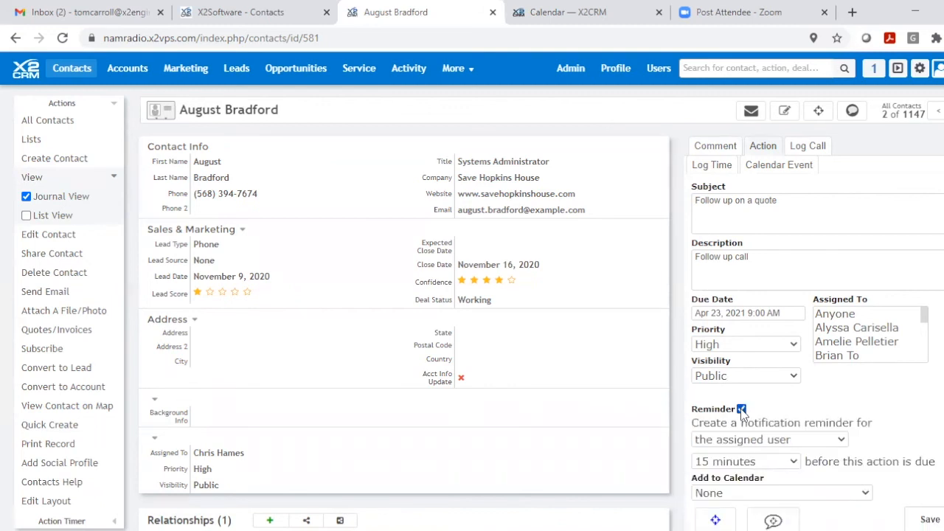
{"action": "left_click", "coordinate": [742, 409]}
Add the action to the assigned user's own calendar and save it on the contact record
{"action": "scroll", "coordinate": [733, 373], "scroll_direction": "down", "scroll_amount": 2}
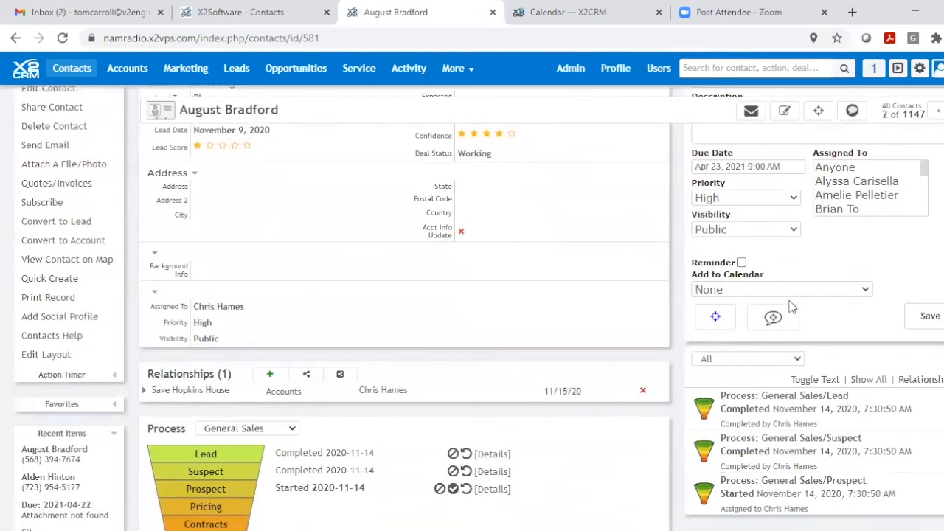
{"action": "left_click", "coordinate": [868, 294]}
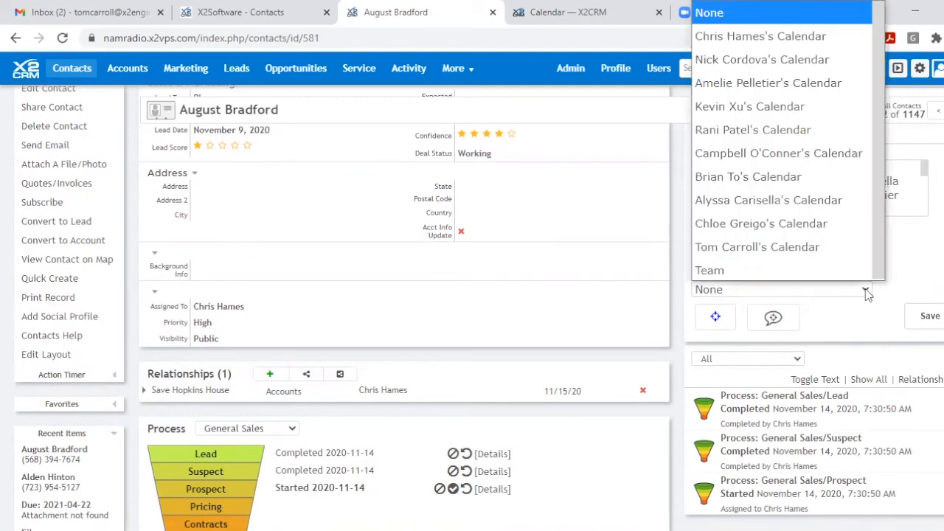
{"action": "left_click", "coordinate": [794, 249]}
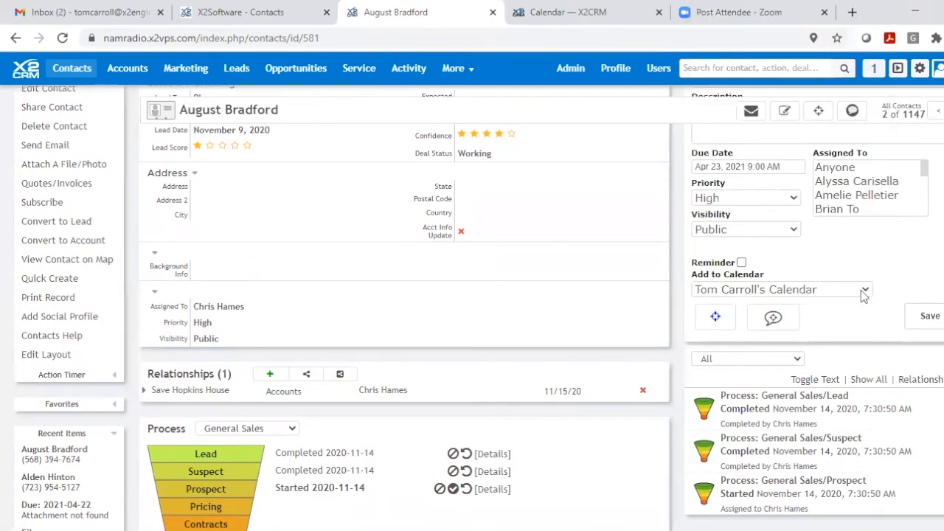
{"action": "left_click", "coordinate": [922, 316]}
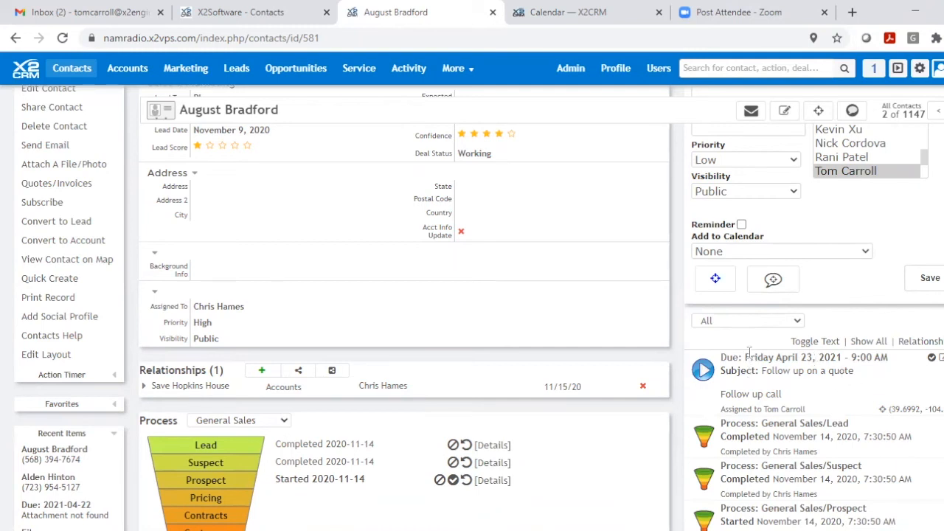
Review the 9:00 AM Follow up call on April 23 in the calendar and open its linked contact record
{"action": "left_click", "coordinate": [473, 71]}
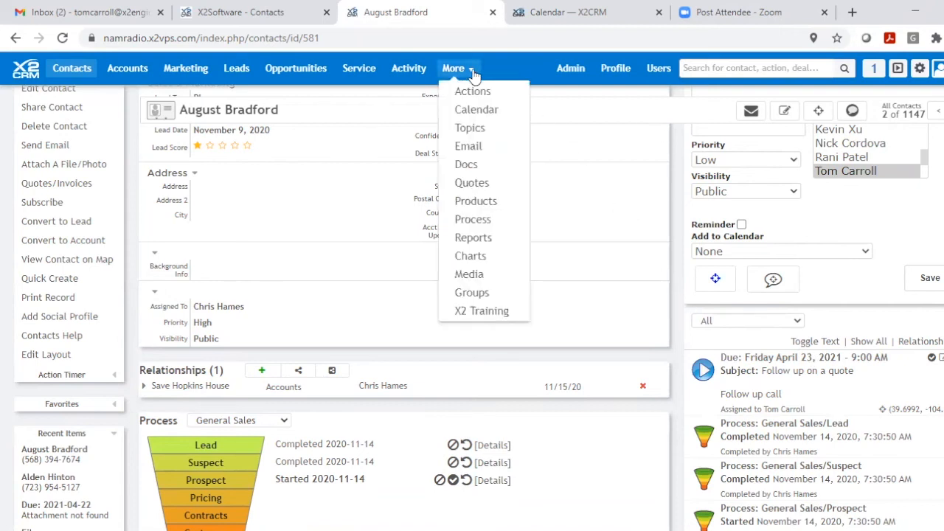
{"action": "left_click", "coordinate": [463, 111]}
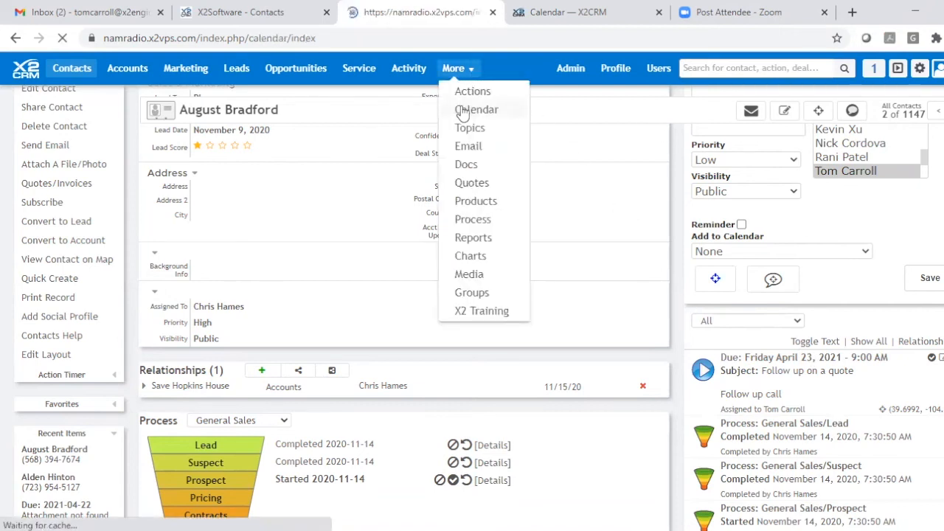
{"action": "scroll", "coordinate": [543, 231], "scroll_direction": "down", "scroll_amount": 2}
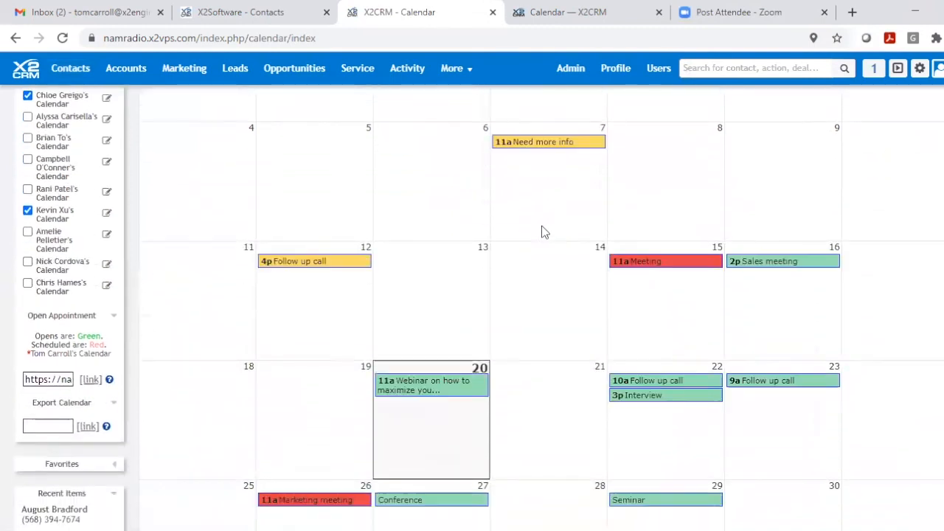
{"action": "scroll", "coordinate": [543, 232], "scroll_direction": "down", "scroll_amount": 2}
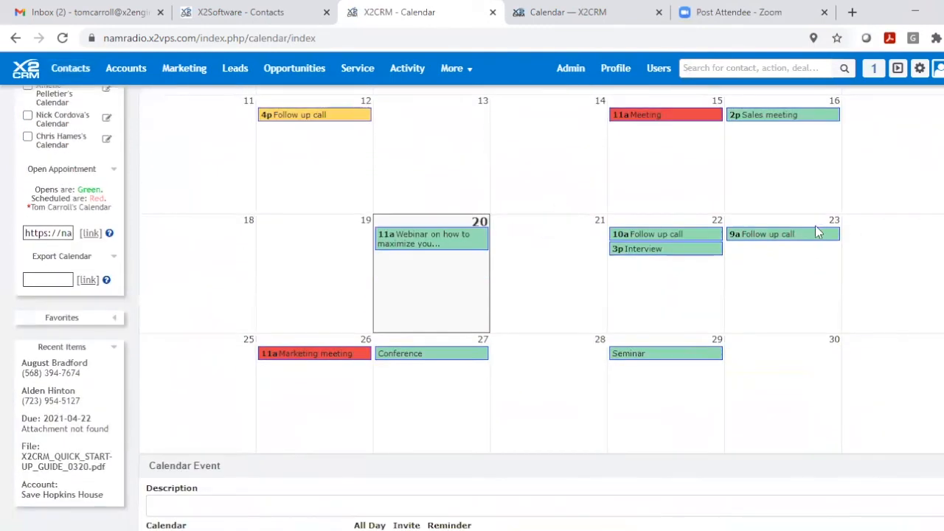
{"action": "left_click", "coordinate": [768, 236]}
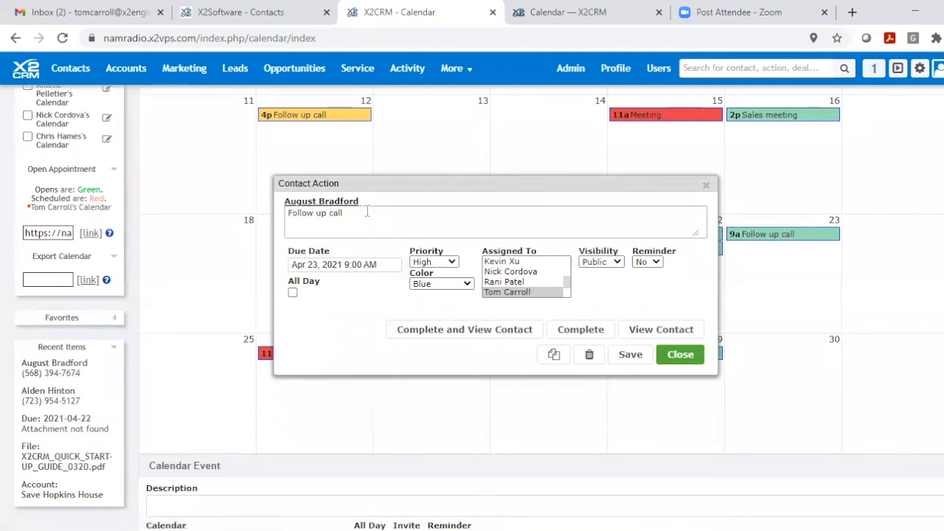
{"action": "left_click", "coordinate": [671, 332]}
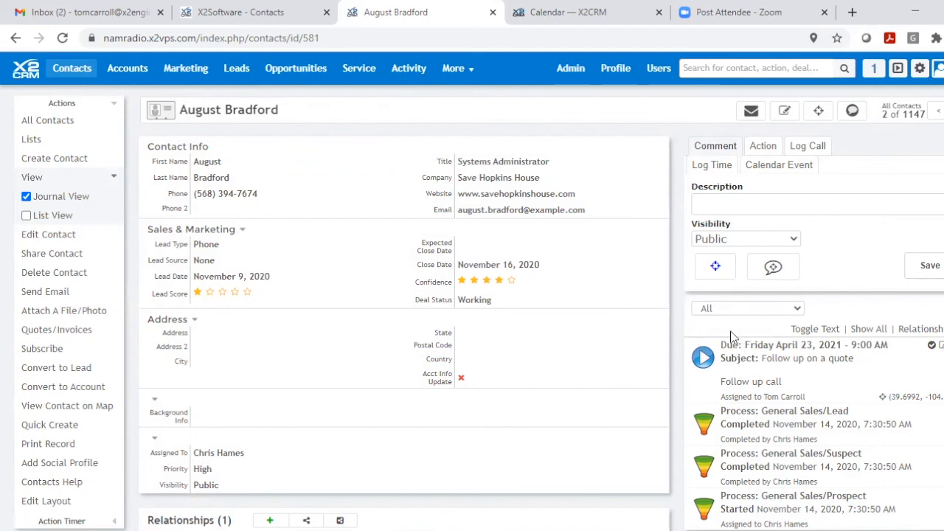
Return to the calendar and look over the April 2021 events and the event form below them
{"action": "left_click", "coordinate": [457, 70]}
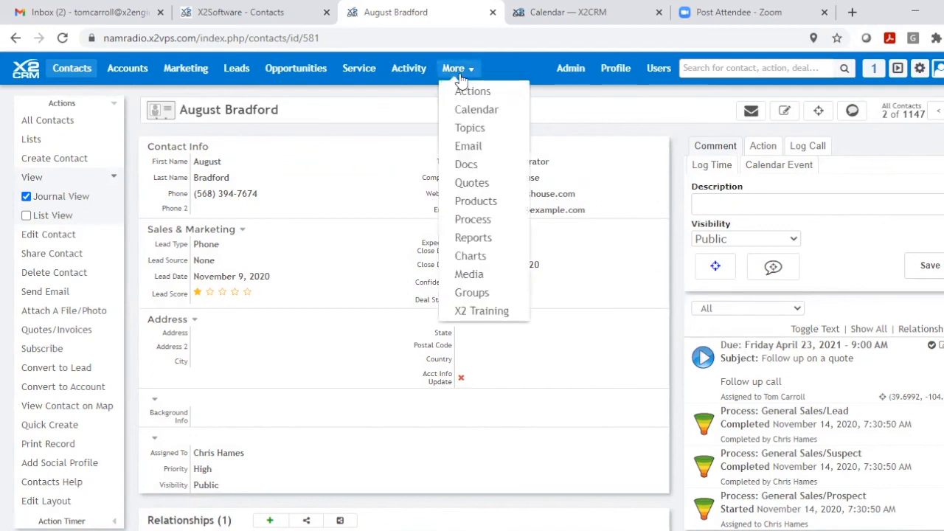
{"action": "left_click", "coordinate": [456, 113]}
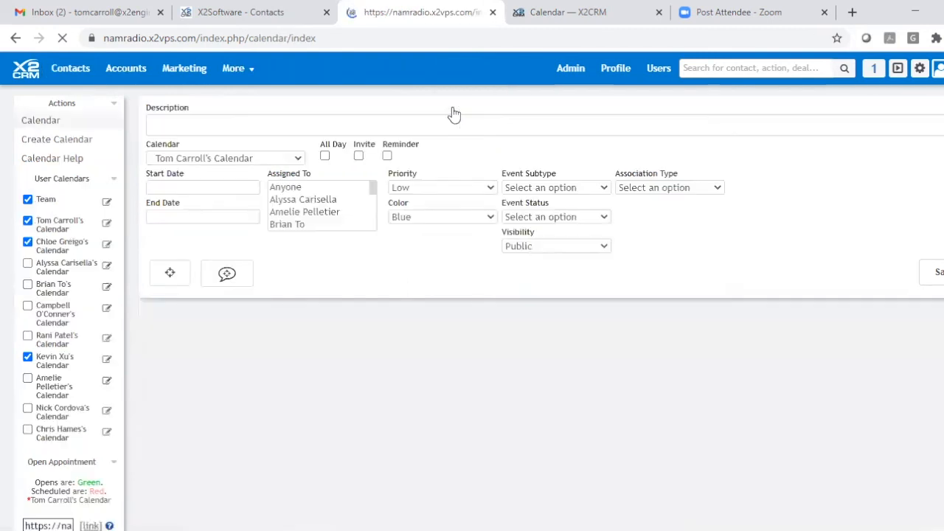
{"action": "scroll", "coordinate": [593, 275], "scroll_direction": "down", "scroll_amount": 5}
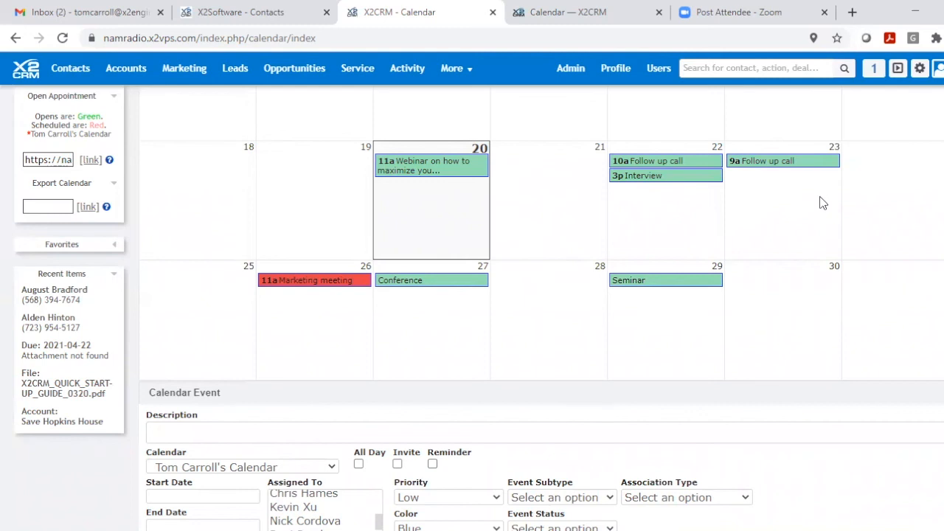
{"action": "scroll", "coordinate": [824, 203], "scroll_direction": "up", "scroll_amount": 4}
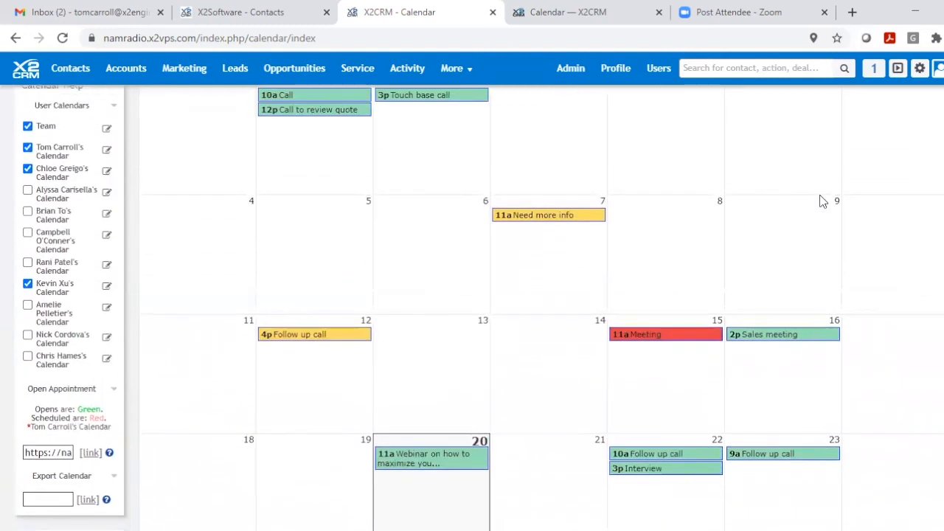
{"action": "scroll", "coordinate": [824, 203], "scroll_direction": "down", "scroll_amount": 6}
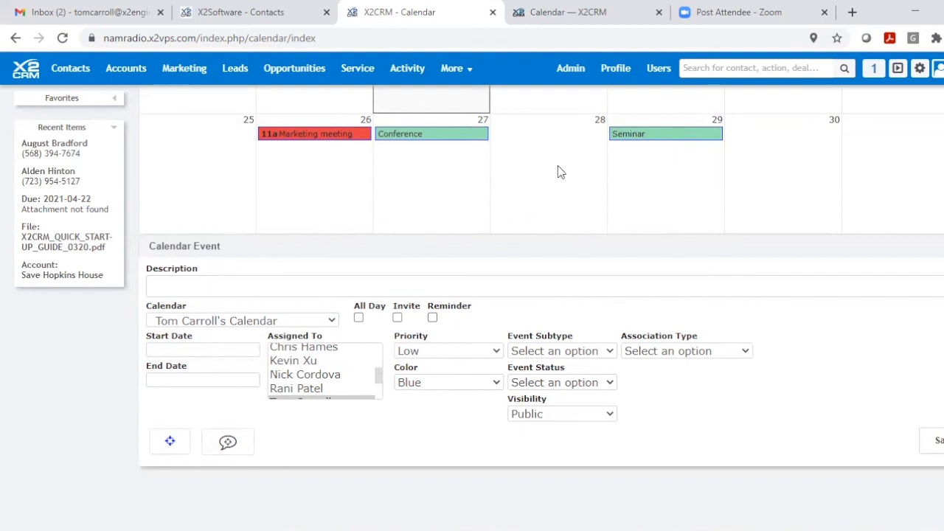
{"action": "scroll", "coordinate": [559, 173], "scroll_direction": "up", "scroll_amount": 2}
{"action": "scroll", "coordinate": [561, 170], "scroll_direction": "up", "scroll_amount": 5}
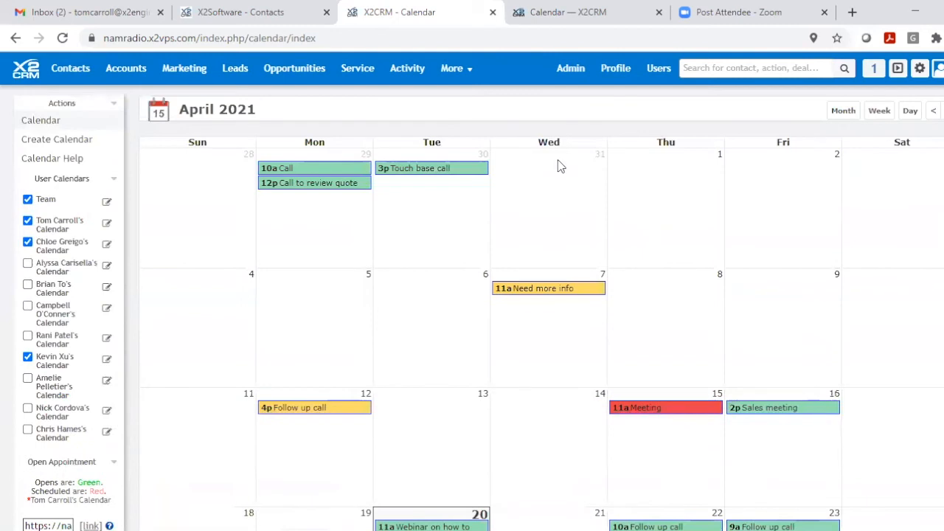
Open the Actions module and compare Today's Actions and Everyone's Actions with the All My Actions list
{"action": "left_click", "coordinate": [471, 78]}
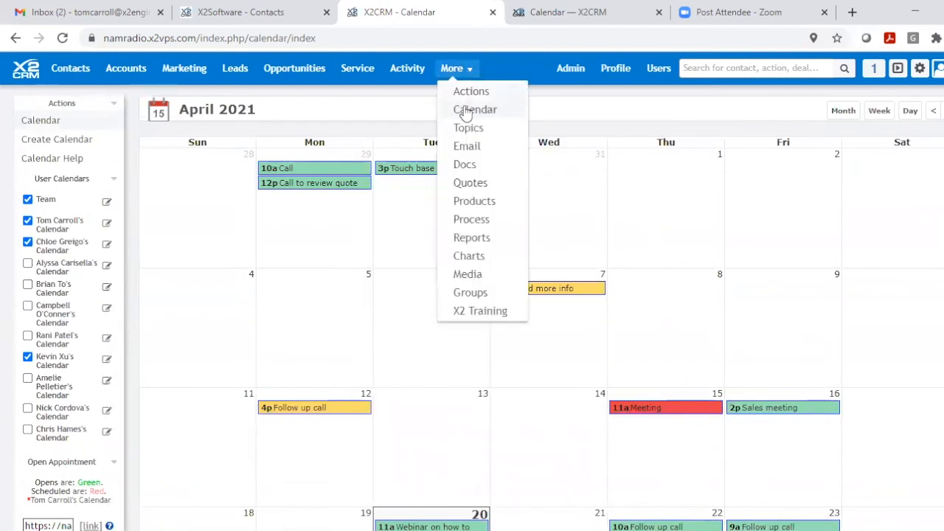
{"action": "left_click", "coordinate": [468, 93]}
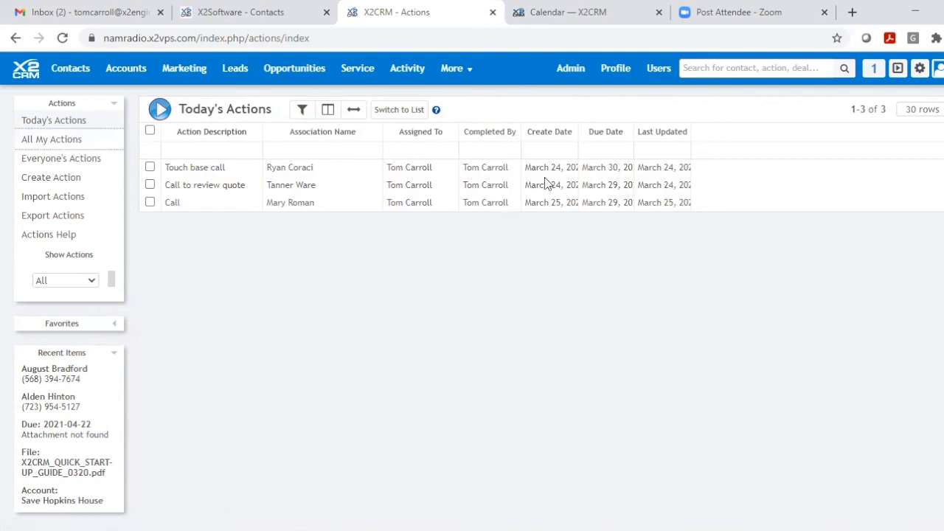
{"action": "left_click", "coordinate": [73, 140]}
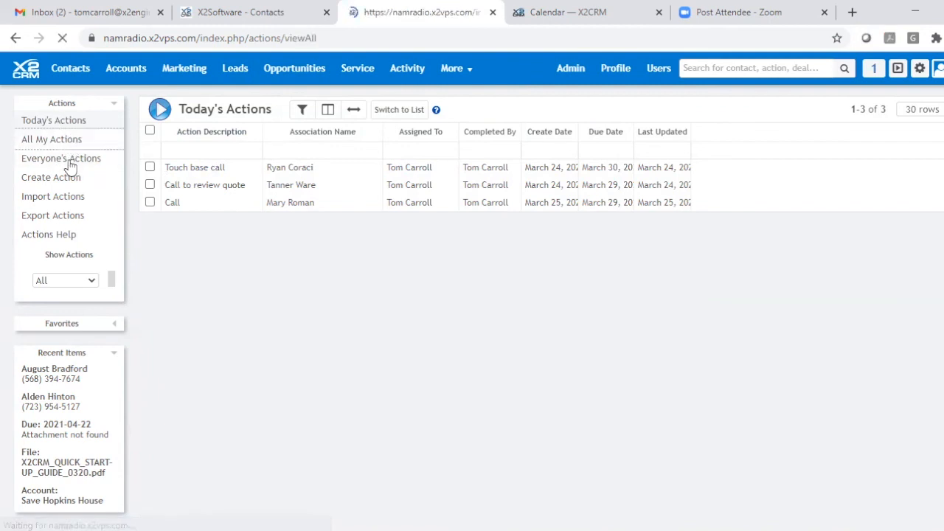
{"action": "left_click", "coordinate": [69, 162]}
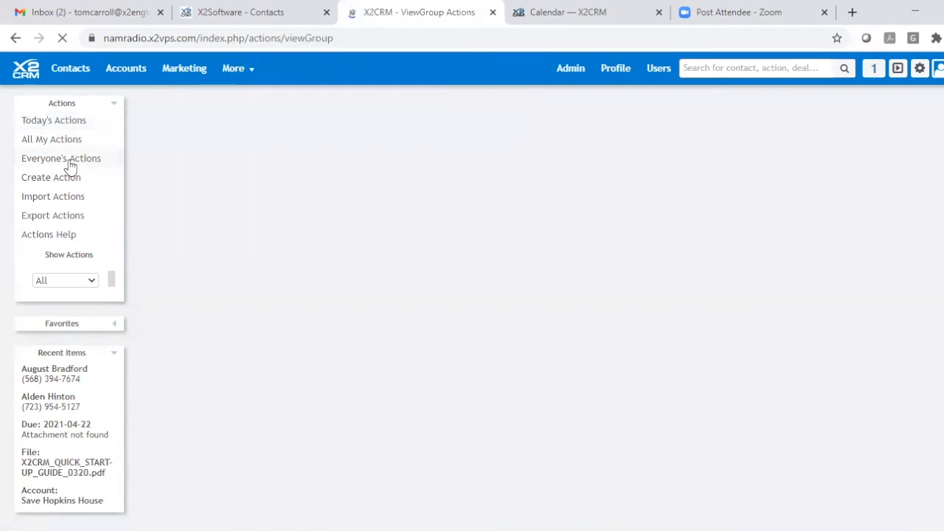
{"action": "left_click", "coordinate": [35, 140]}
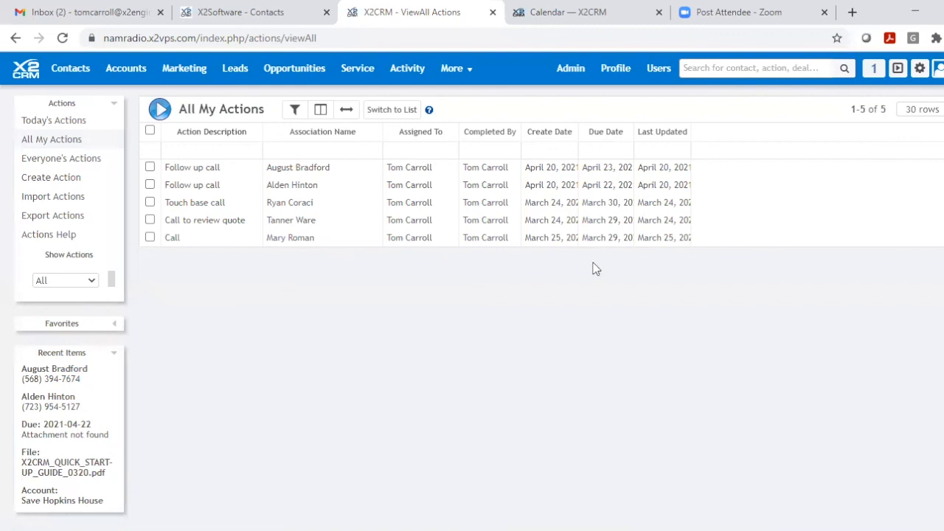
Return to the calendar, show the side widgets and look through them from the activity feed to Quick Contact
{"action": "left_click", "coordinate": [466, 73]}
{"action": "left_click", "coordinate": [470, 111]}
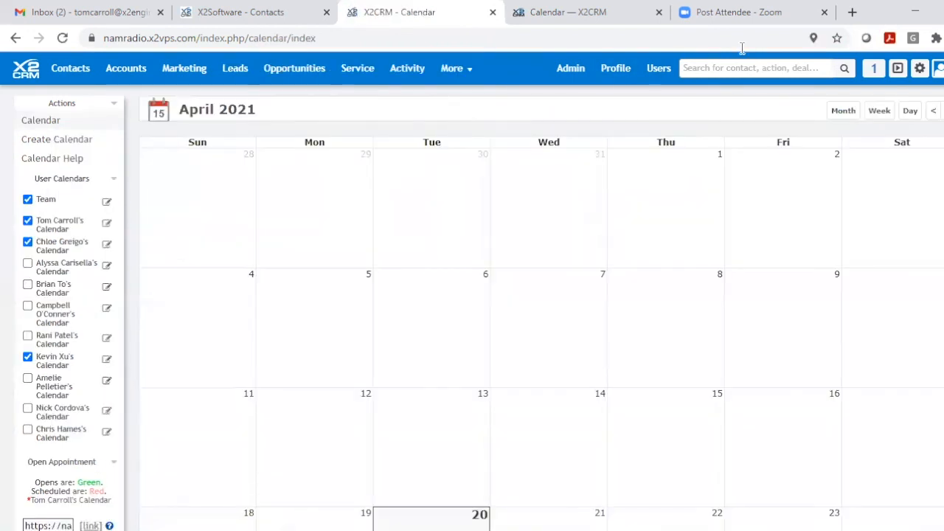
{"action": "left_click", "coordinate": [898, 70]}
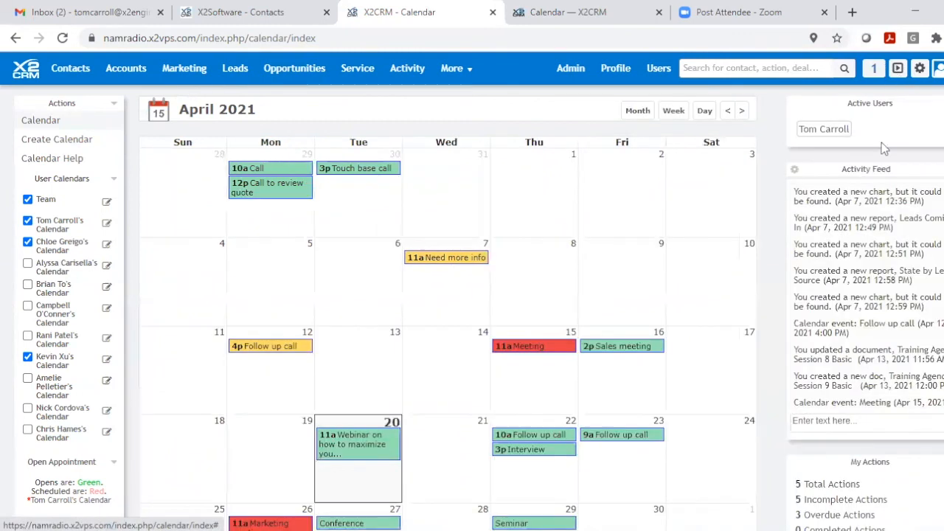
{"action": "scroll", "coordinate": [899, 240], "scroll_direction": "down", "scroll_amount": 3}
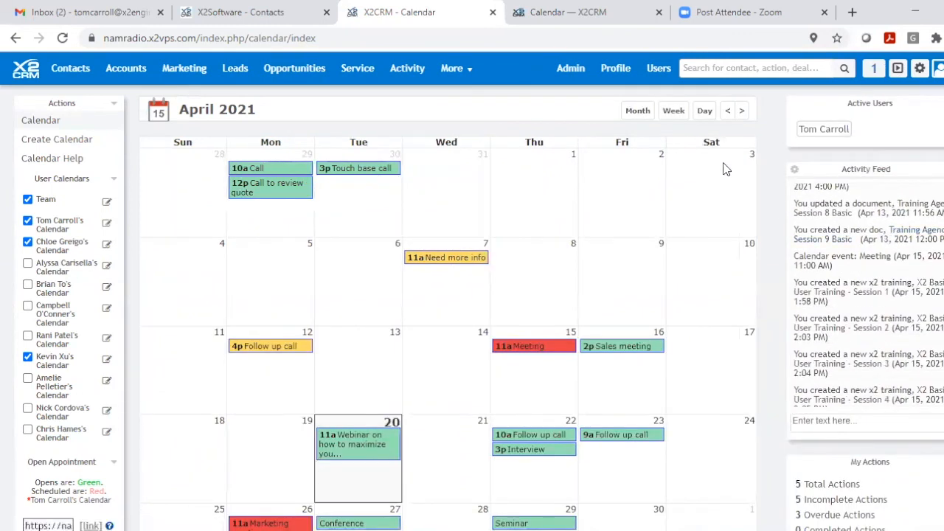
{"action": "scroll", "coordinate": [899, 228], "scroll_direction": "up", "scroll_amount": 3}
{"action": "scroll", "coordinate": [898, 233], "scroll_direction": "down", "scroll_amount": 8}
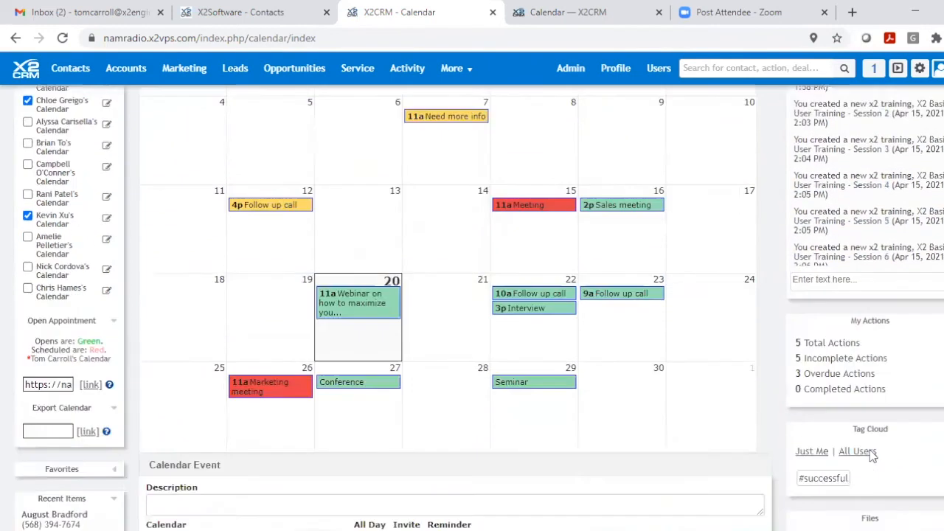
{"action": "scroll", "coordinate": [870, 451], "scroll_direction": "down", "scroll_amount": 3}
{"action": "scroll", "coordinate": [870, 439], "scroll_direction": "up", "scroll_amount": 6}
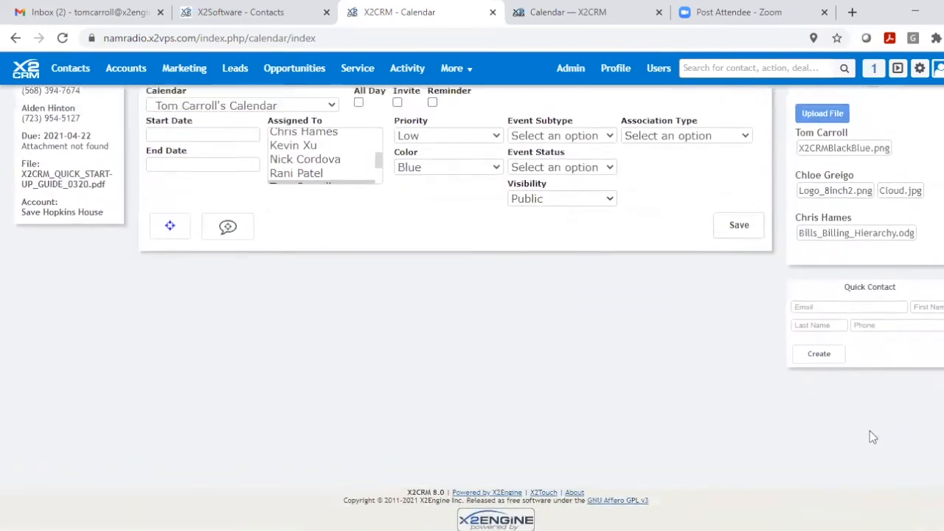
{"action": "scroll", "coordinate": [872, 438], "scroll_direction": "up", "scroll_amount": 1}
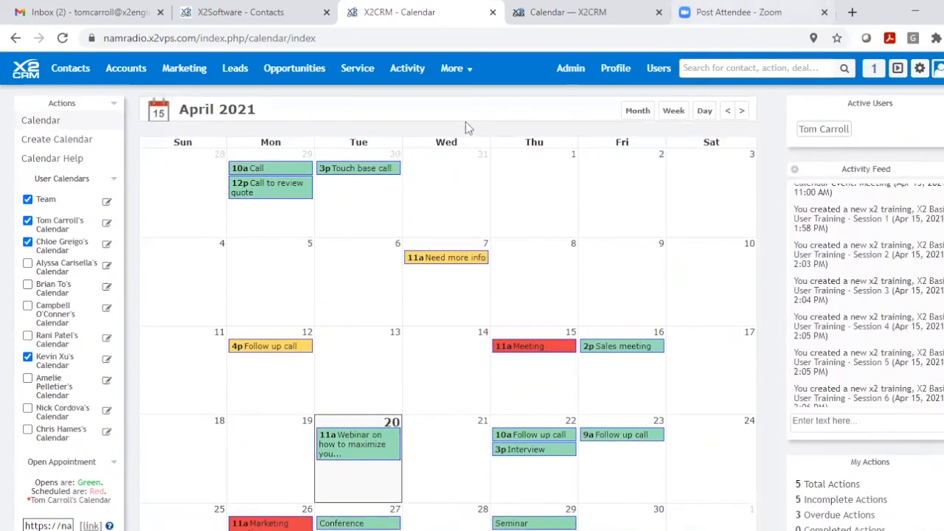
Open the All Contacts list, then hide the side widgets and show them again
{"action": "mouse_move", "coordinate": [78, 70]}
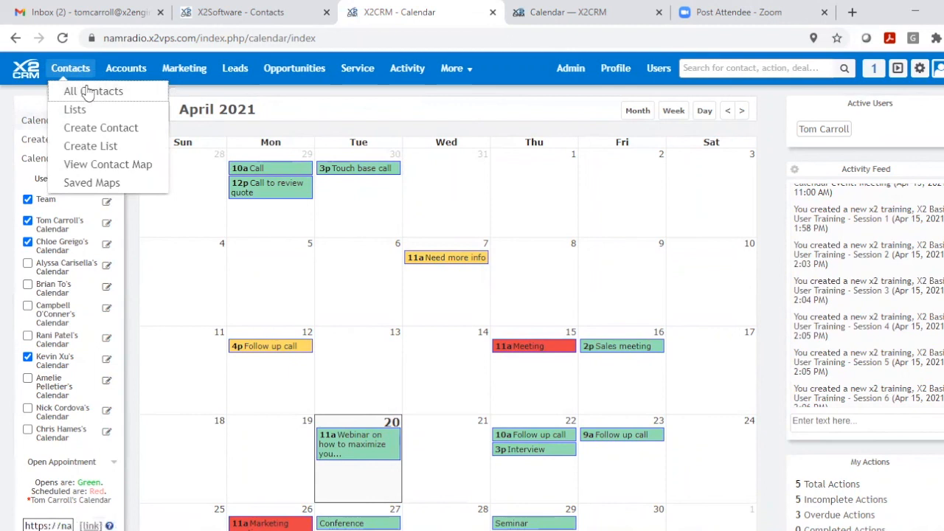
{"action": "left_click", "coordinate": [87, 90]}
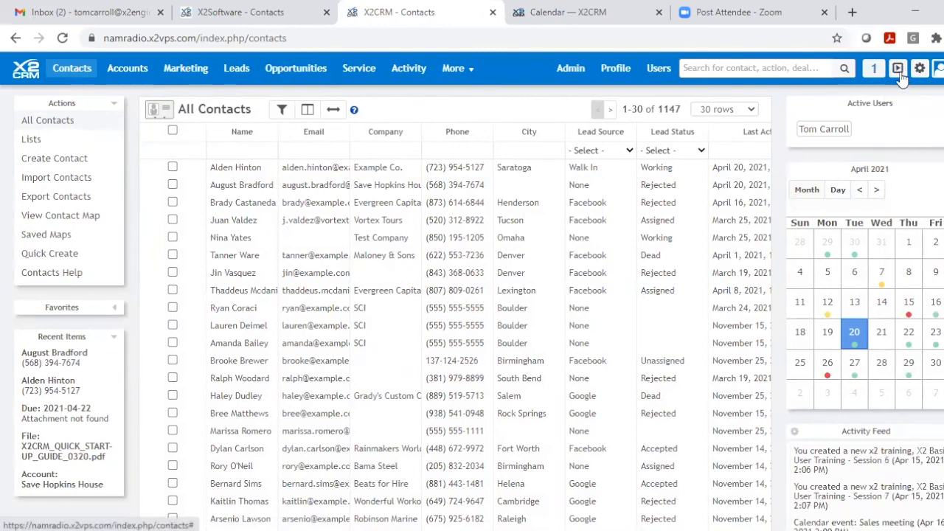
{"action": "left_click", "coordinate": [900, 71]}
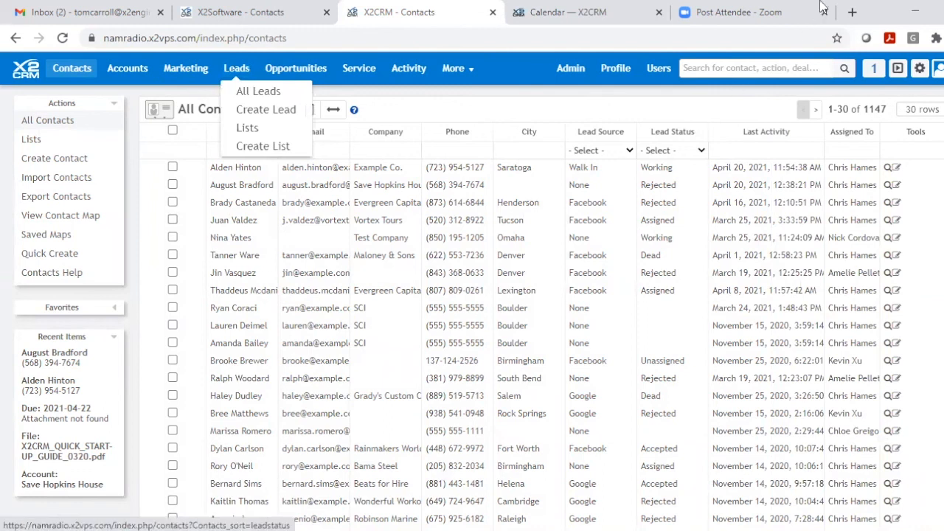
{"action": "left_click", "coordinate": [900, 71]}
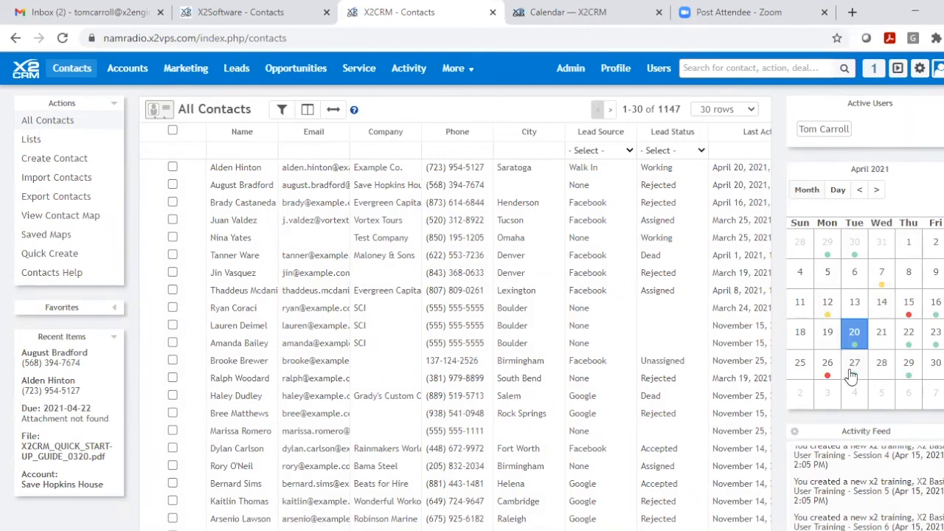
Review the Friday 4/23 day schedule in the calendar widget, including the 9:00 Follow up call, and return the widget to month view
{"action": "left_click", "coordinate": [932, 338]}
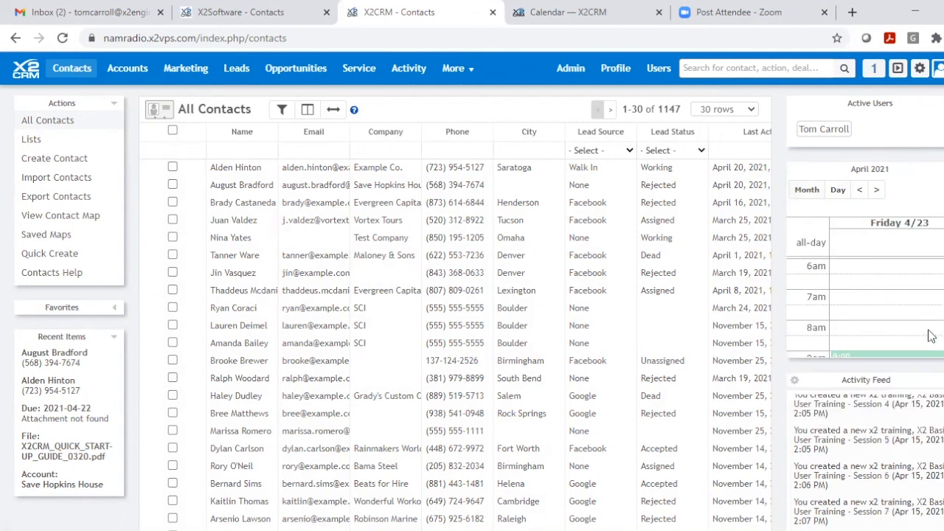
{"action": "scroll", "coordinate": [932, 336], "scroll_direction": "down", "scroll_amount": 2}
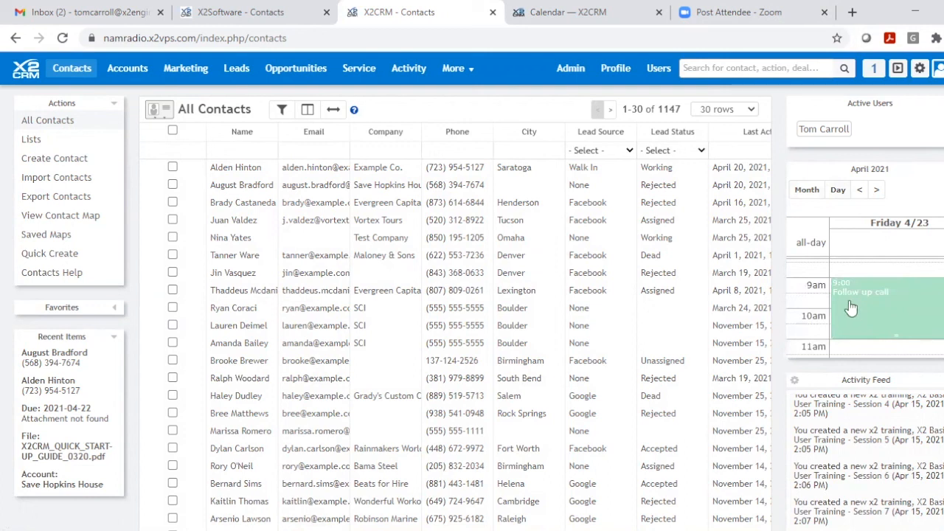
{"action": "scroll", "coordinate": [890, 310], "scroll_direction": "up", "scroll_amount": 4}
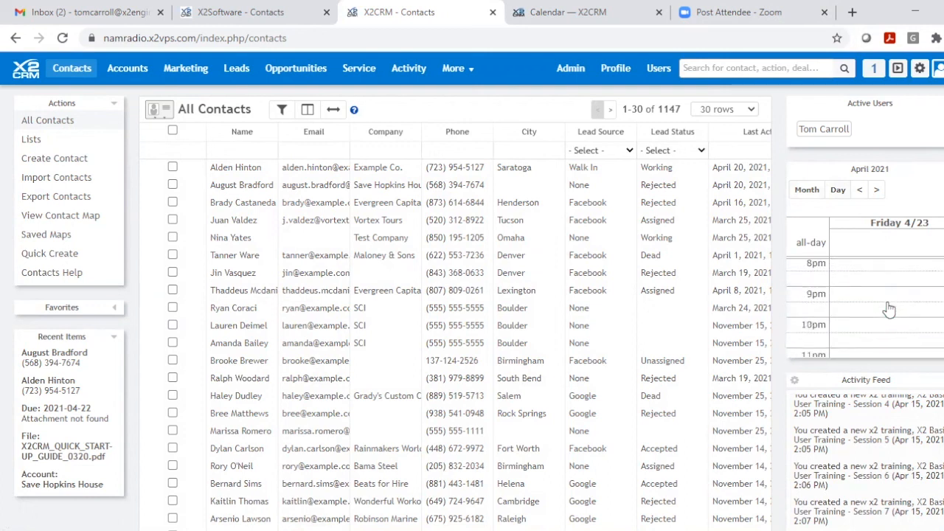
{"action": "scroll", "coordinate": [899, 313], "scroll_direction": "up", "scroll_amount": 5}
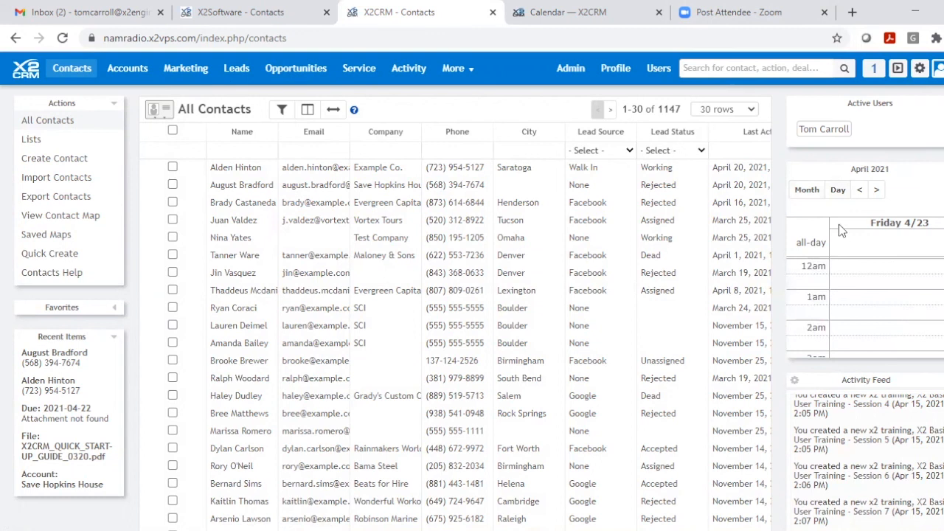
{"action": "left_click", "coordinate": [811, 195]}
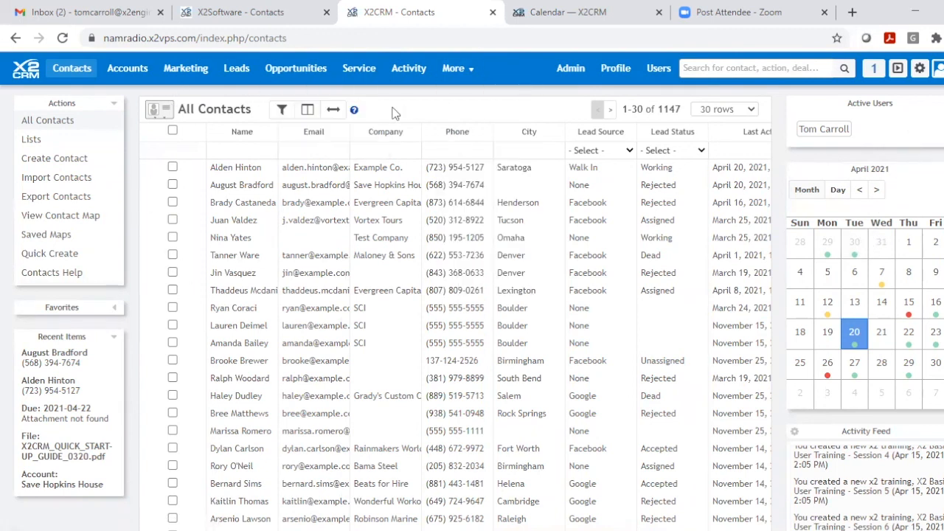
Hide the side widgets, open the first contact's record, and view its new Action and Calendar Event forms
{"action": "left_click", "coordinate": [898, 69]}
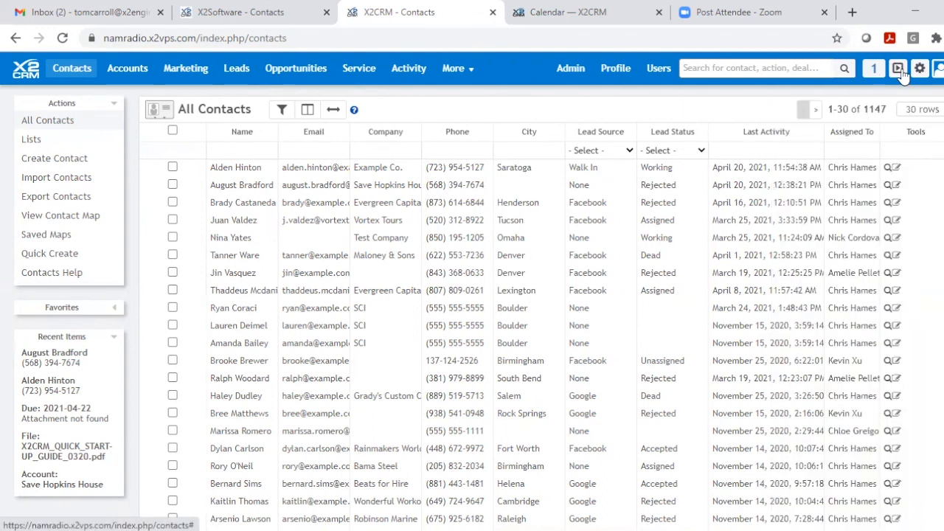
{"action": "left_click", "coordinate": [254, 172]}
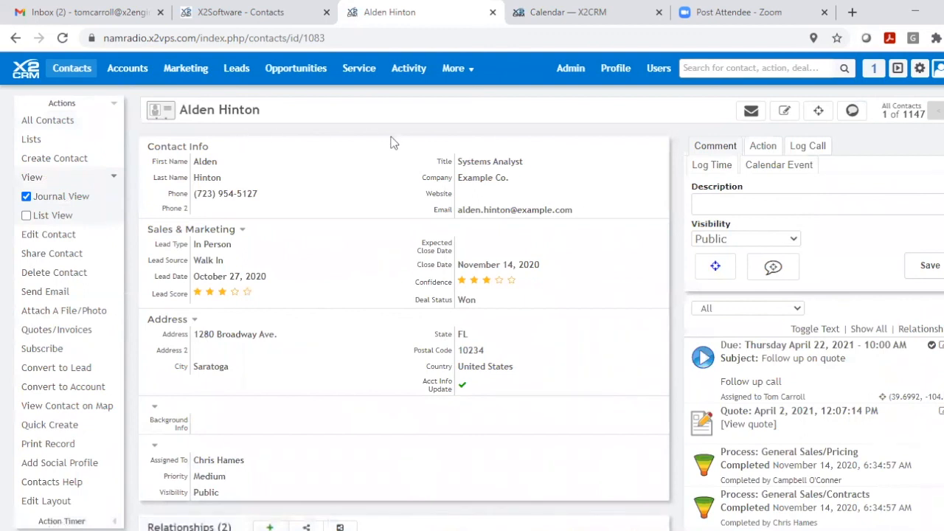
{"action": "left_click", "coordinate": [764, 145]}
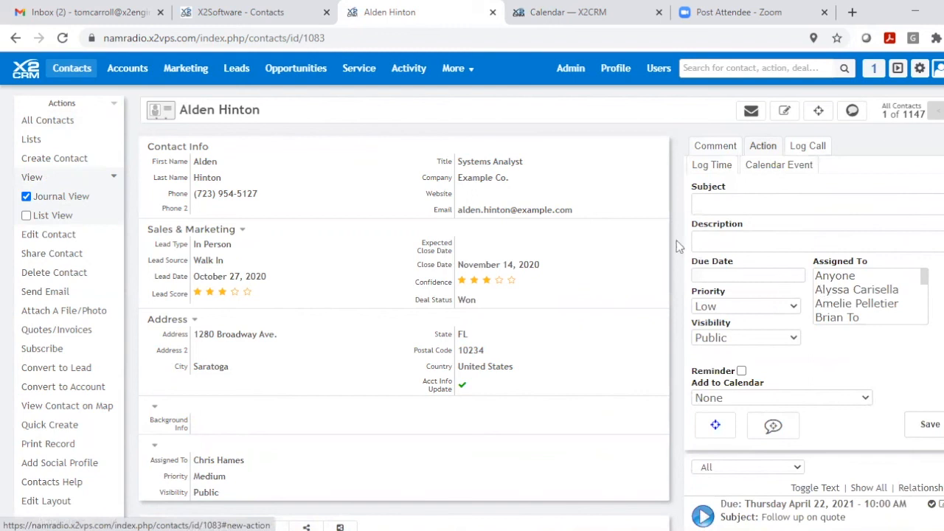
{"action": "left_click", "coordinate": [794, 166]}
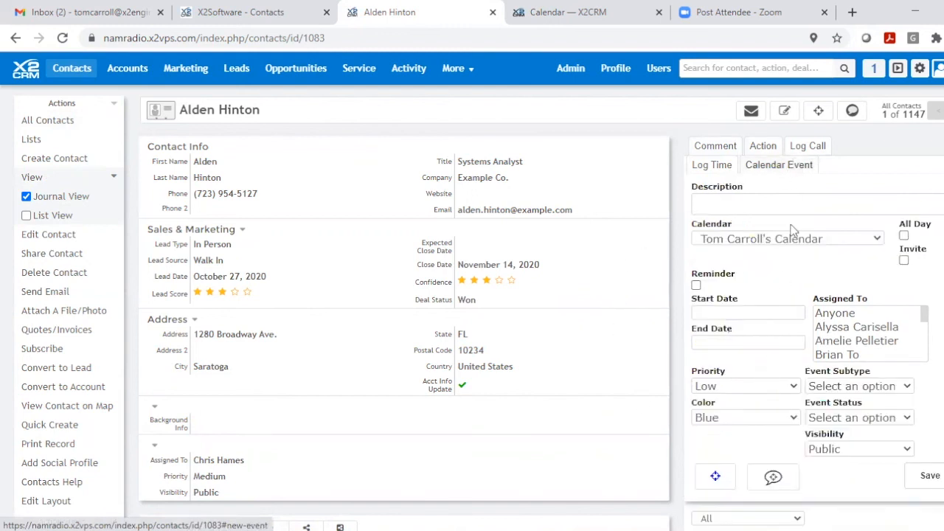